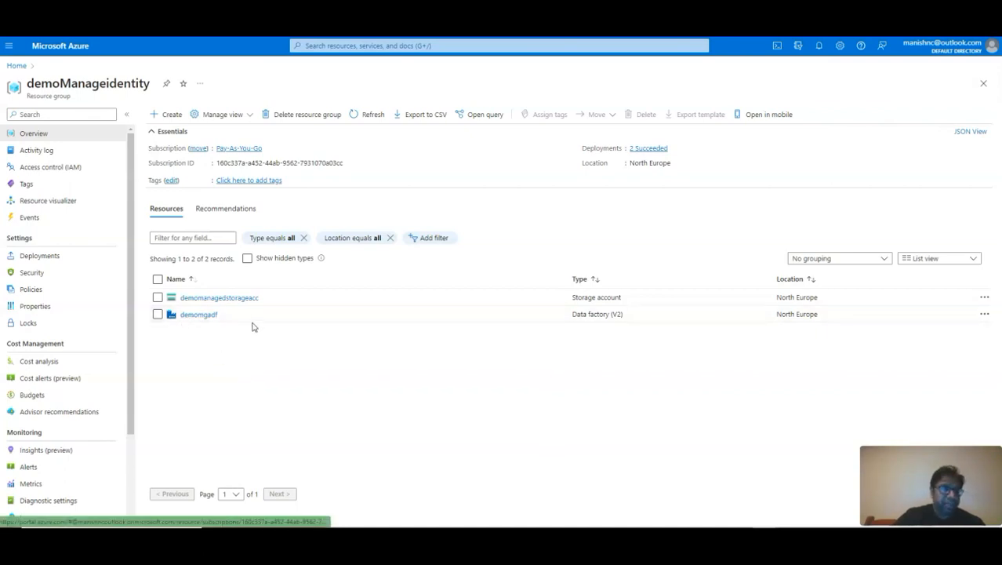
Open the demomgadf data factory's managed identities and examine its system-assigned and user-assigned identity settings.
click(206, 317)
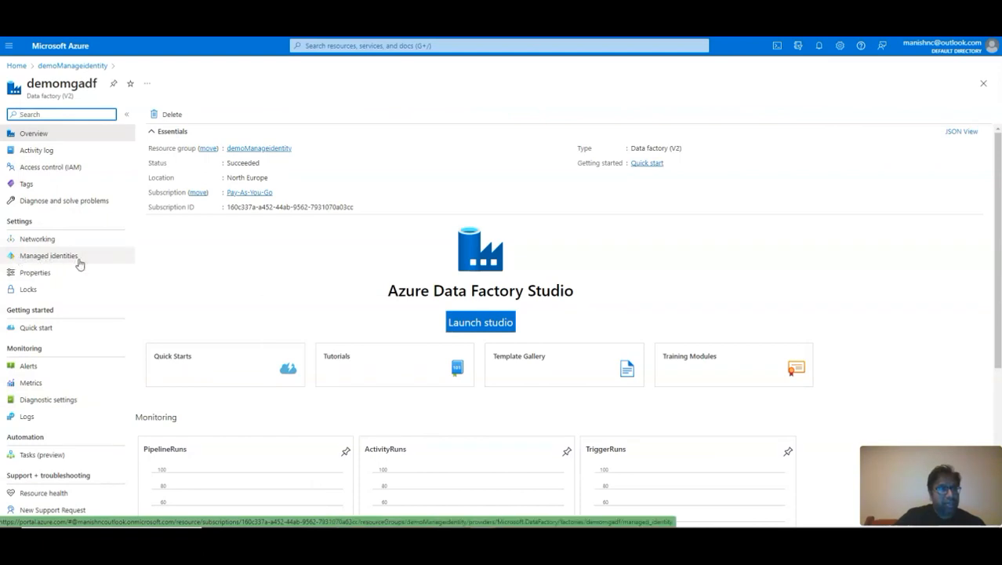
click(47, 257)
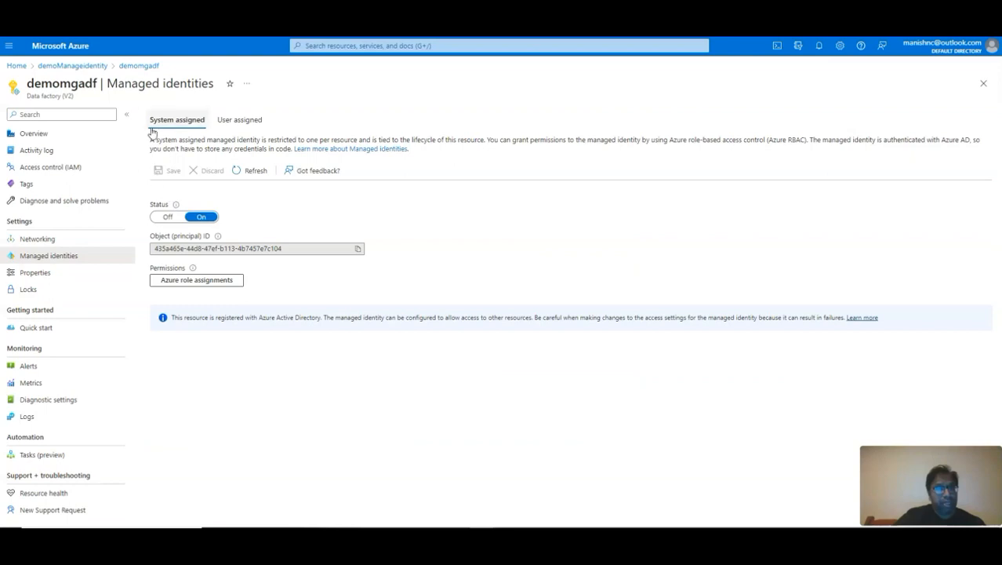
click(235, 122)
click(169, 124)
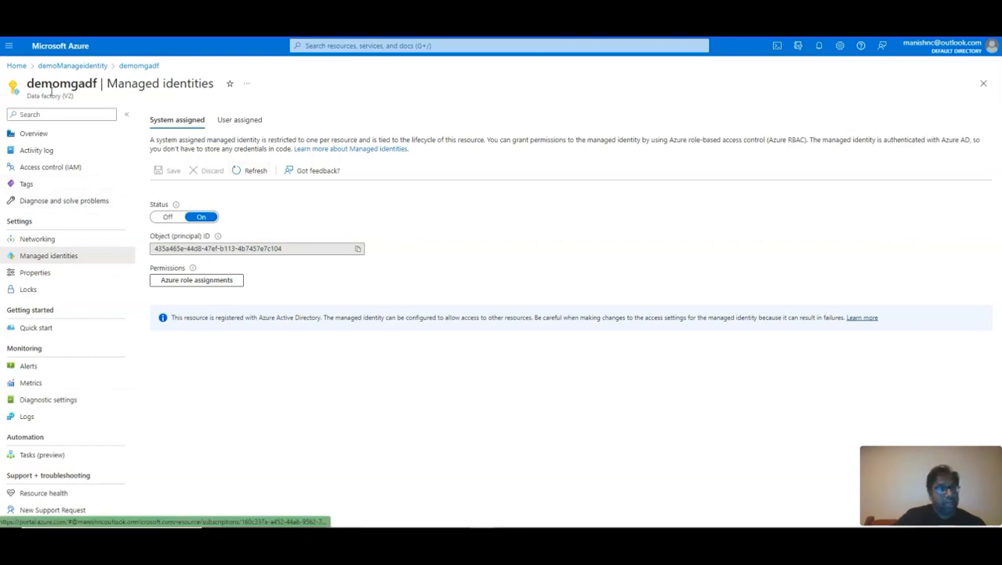
drag(29, 82, 100, 81)
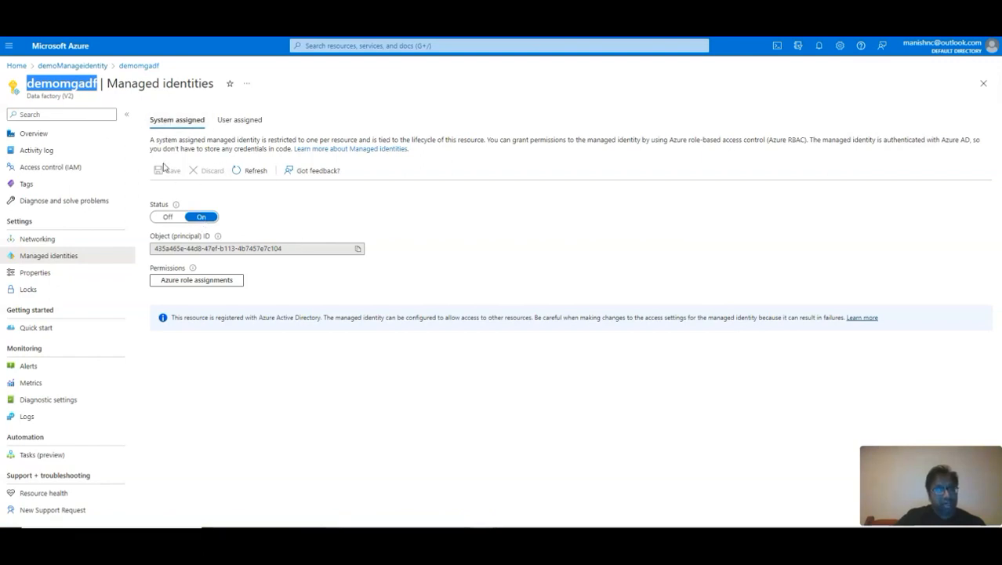
click(188, 131)
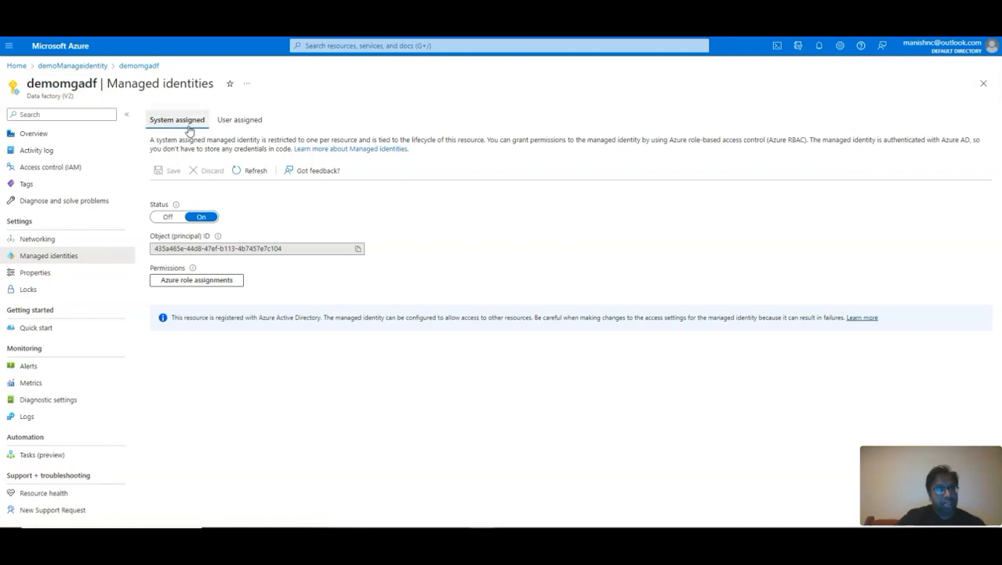
Start adding a role assignment on the demomanagedstorageacc storage account and pick the Storage Blob Data Contributor role.
click(79, 66)
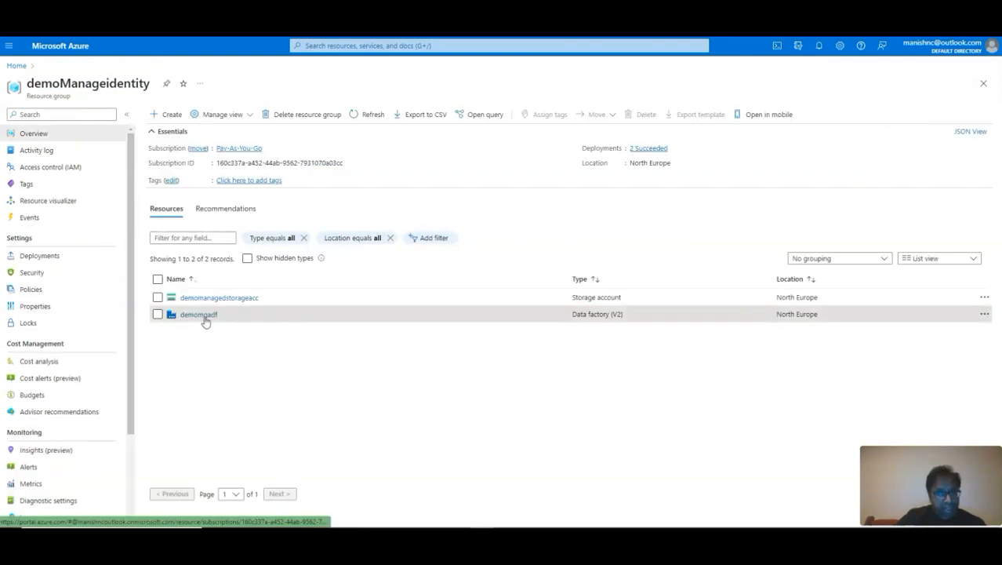
click(202, 298)
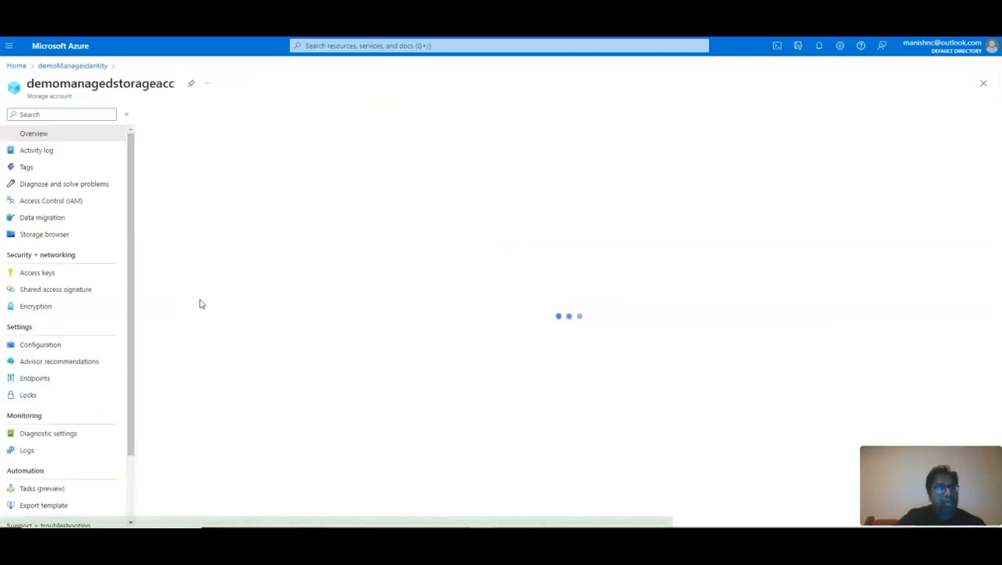
click(54, 207)
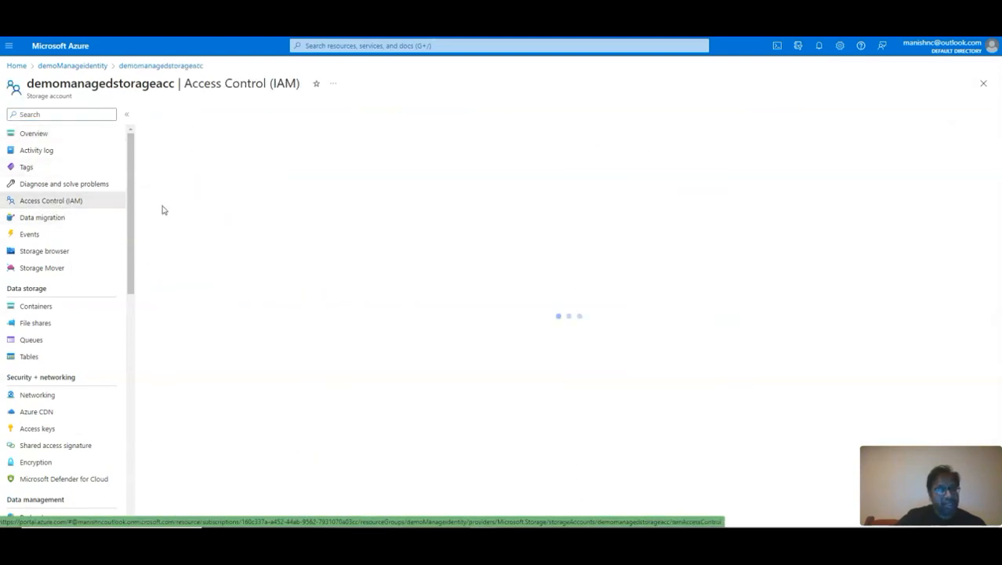
click(190, 355)
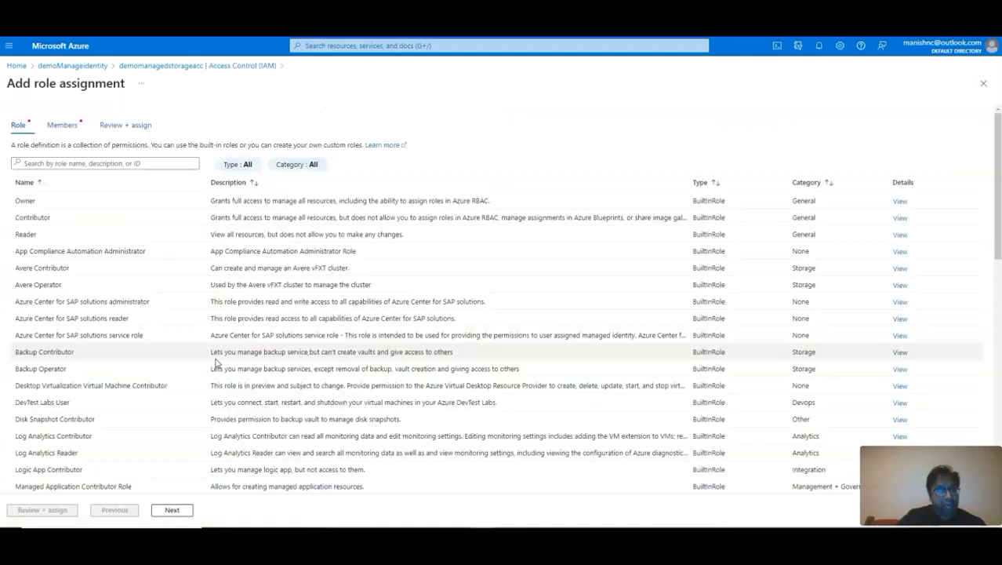
click(65, 162)
text(st)
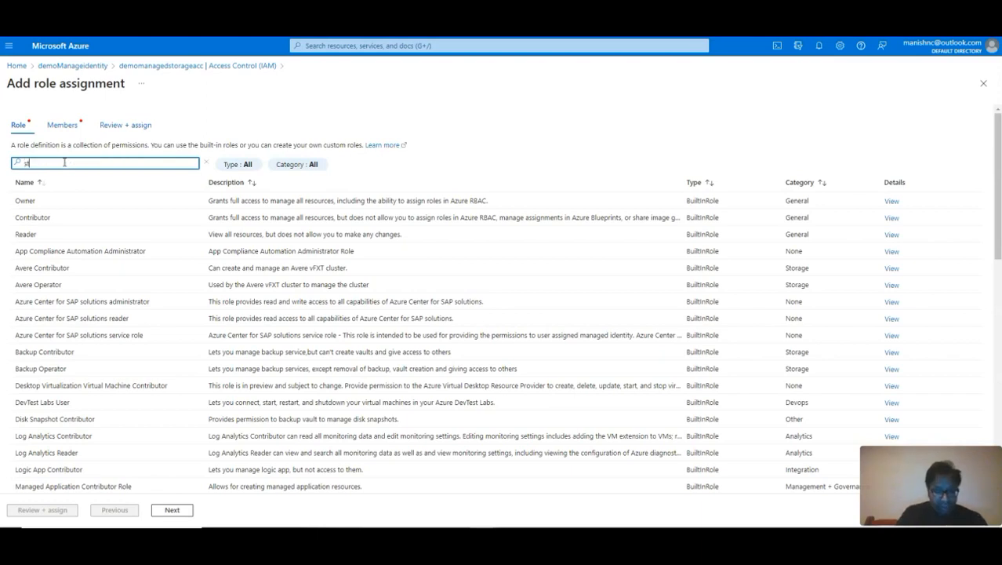
text(orage)
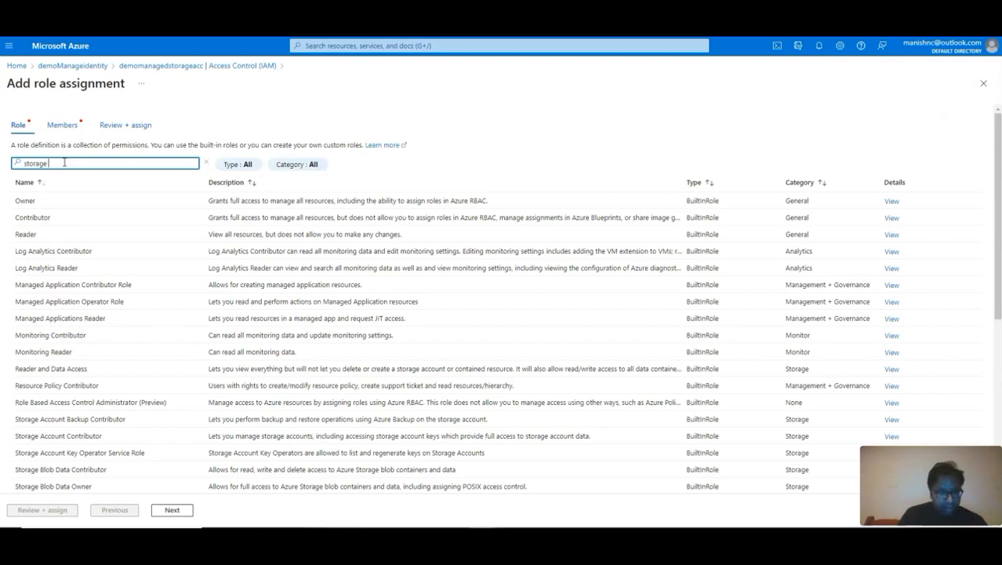
text( blo)
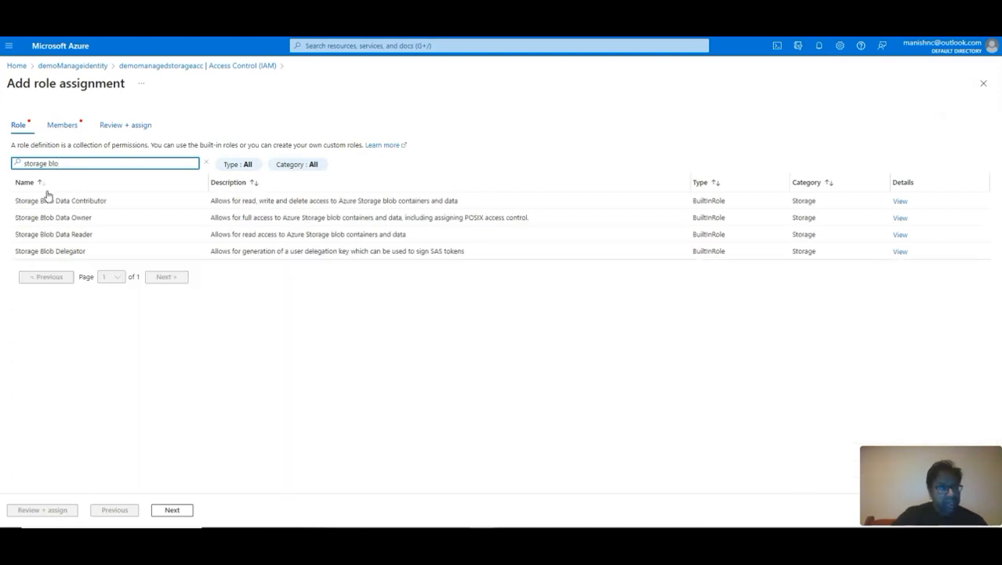
click(63, 201)
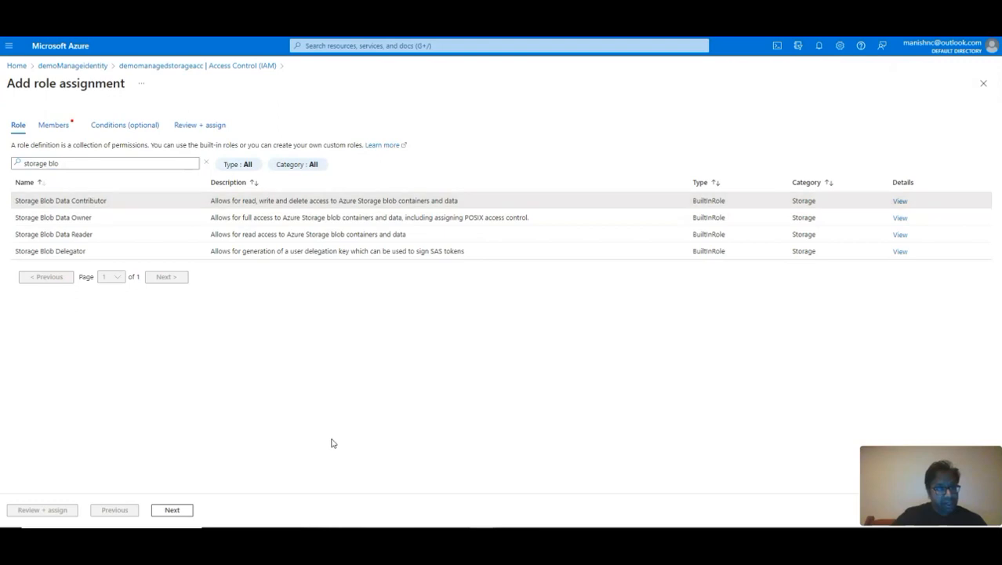
Assign the role to a managed identity, selecting the demomgadf system-assigned managed identity as the member.
click(172, 510)
click(95, 189)
click(121, 211)
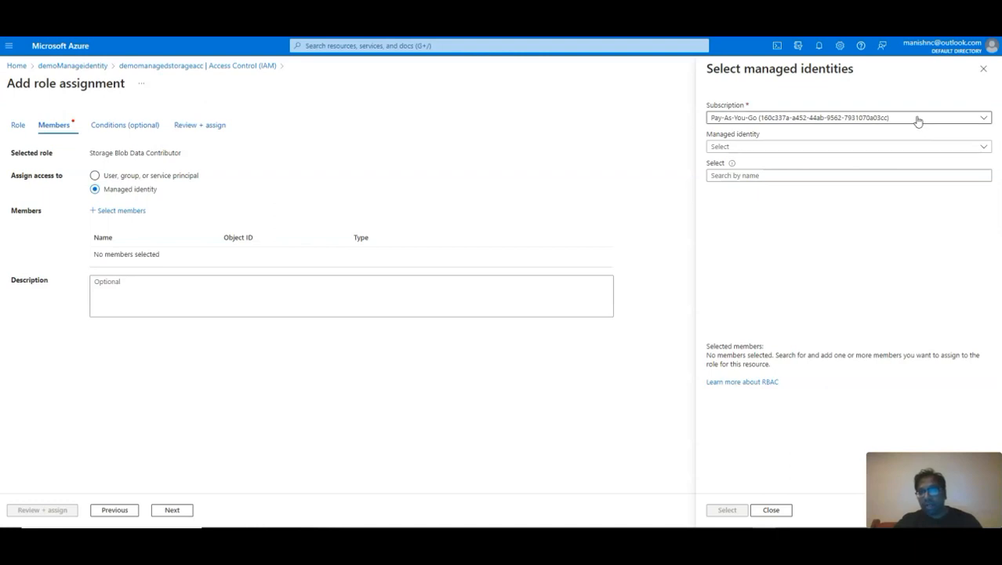
click(848, 151)
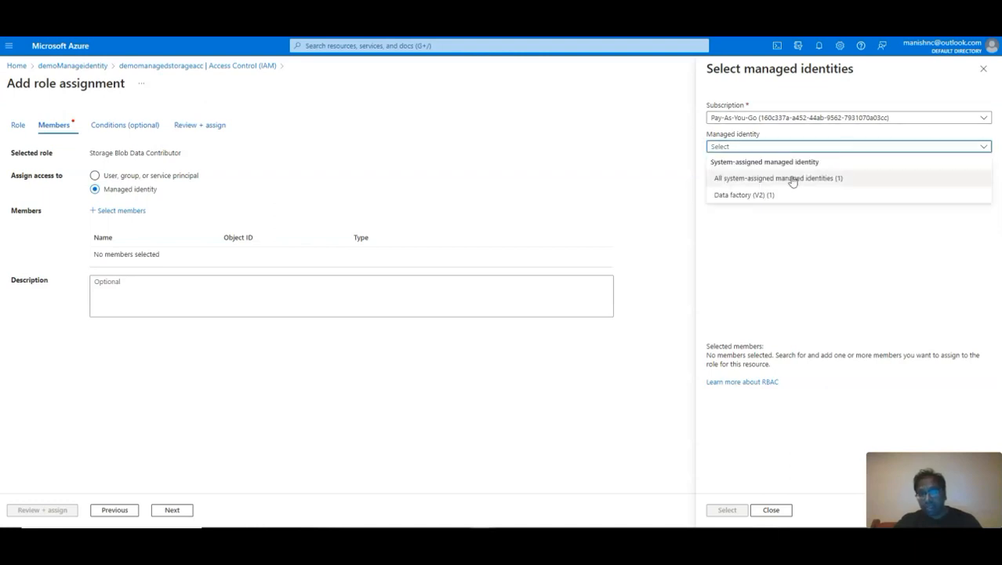
click(796, 180)
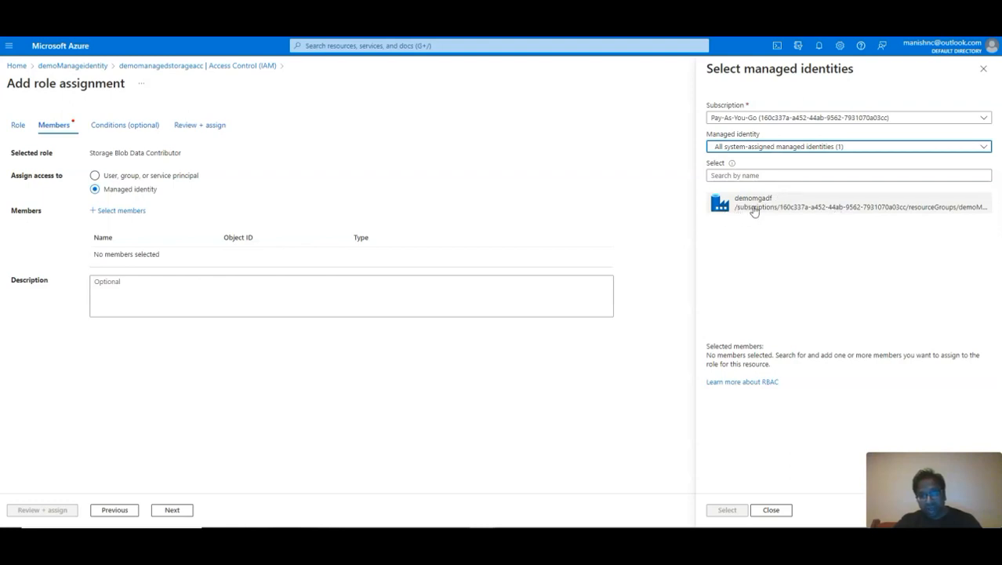
click(763, 208)
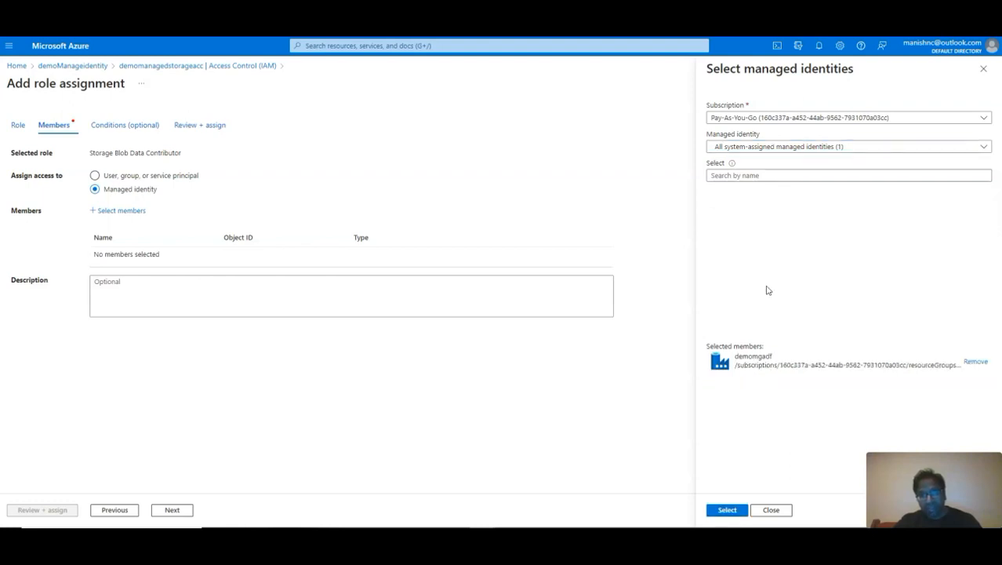
click(728, 513)
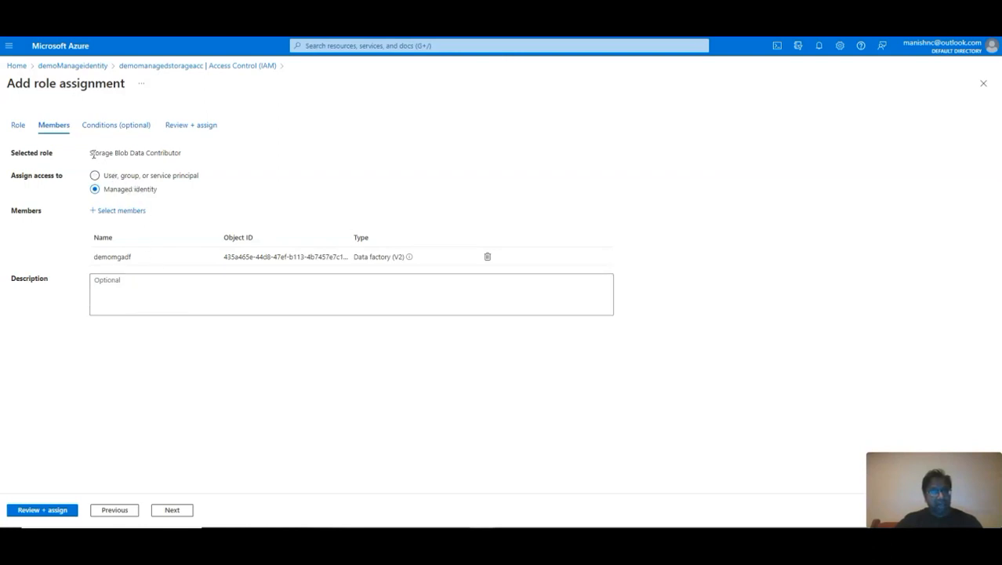
Review and assign the Storage Blob Data Contributor role assignment.
click(173, 506)
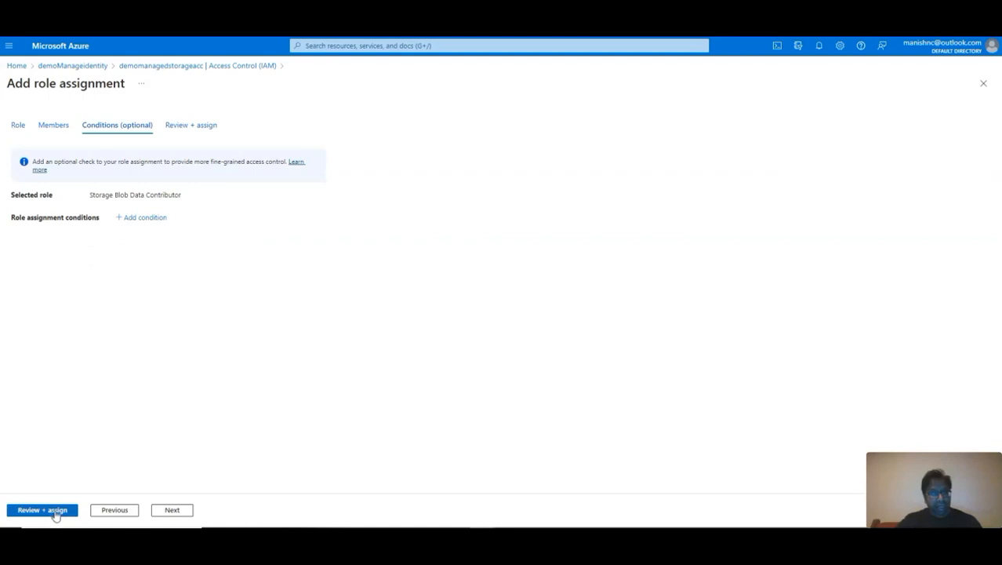
click(52, 511)
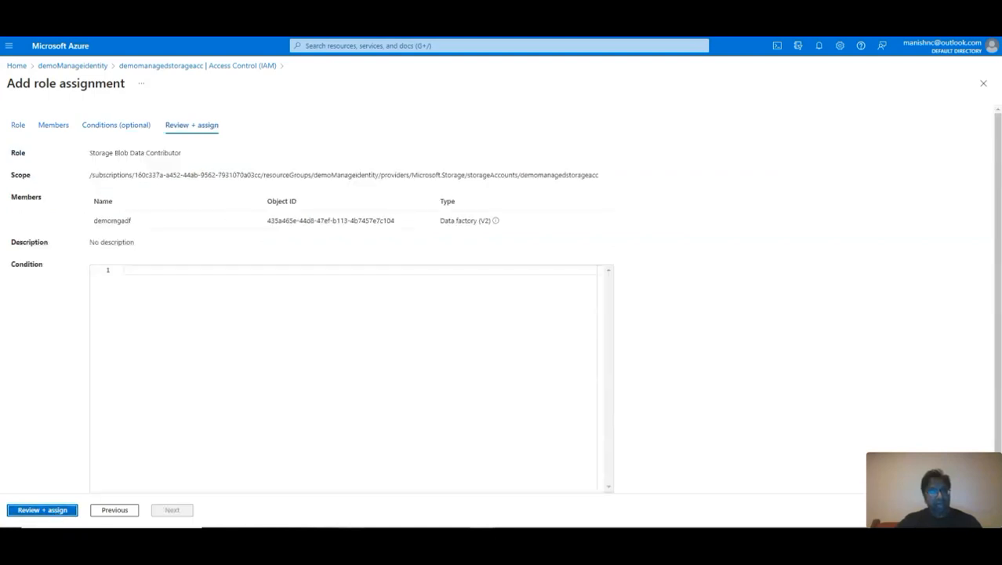
click(49, 511)
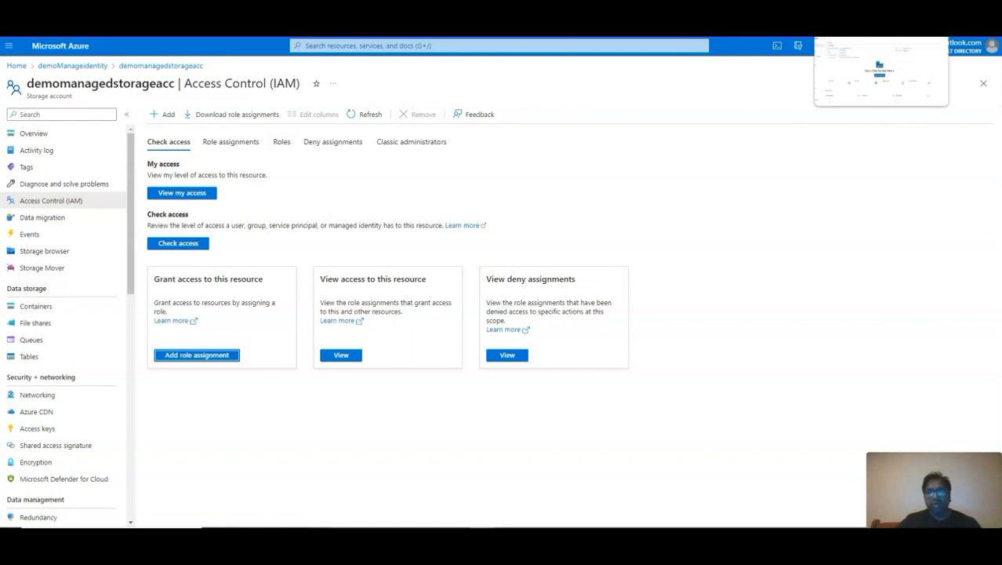
In the new Azure Blob Storage linked service, choose the Pay-As-You-Go (160c337a…03cc) subscription and the demomanagedstorageacc storage account.
click(851, 11)
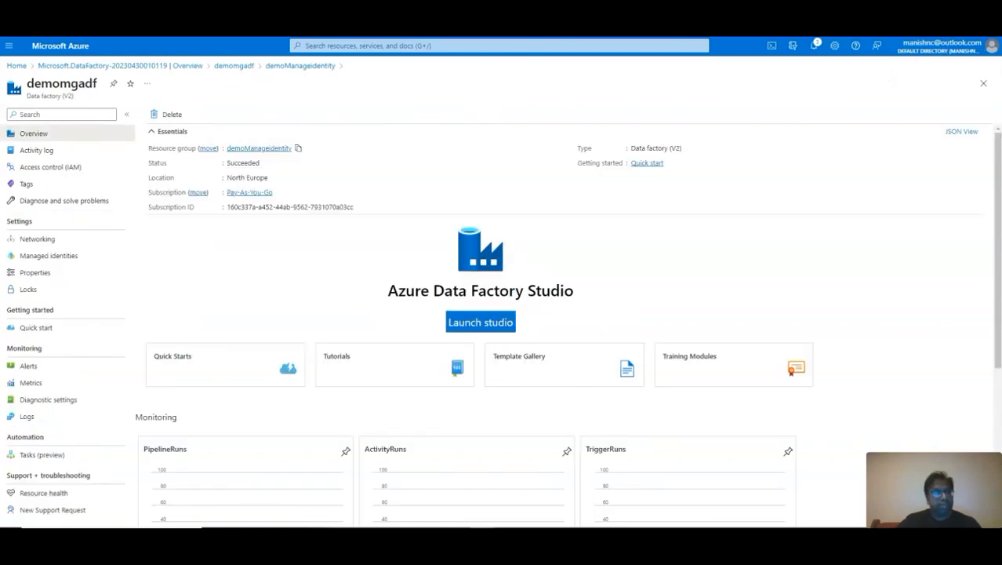
click(878, 11)
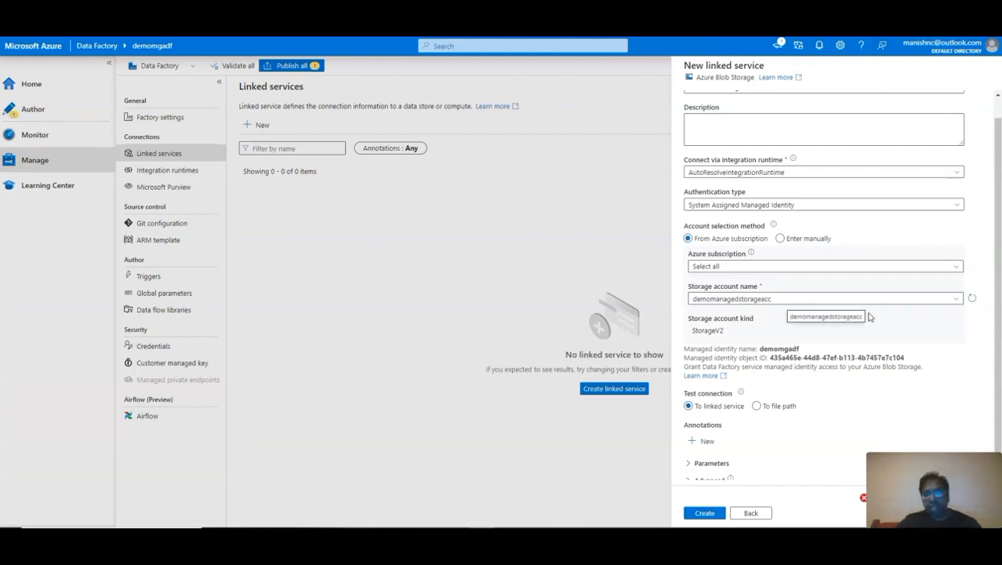
scroll(910, 372, up, 2)
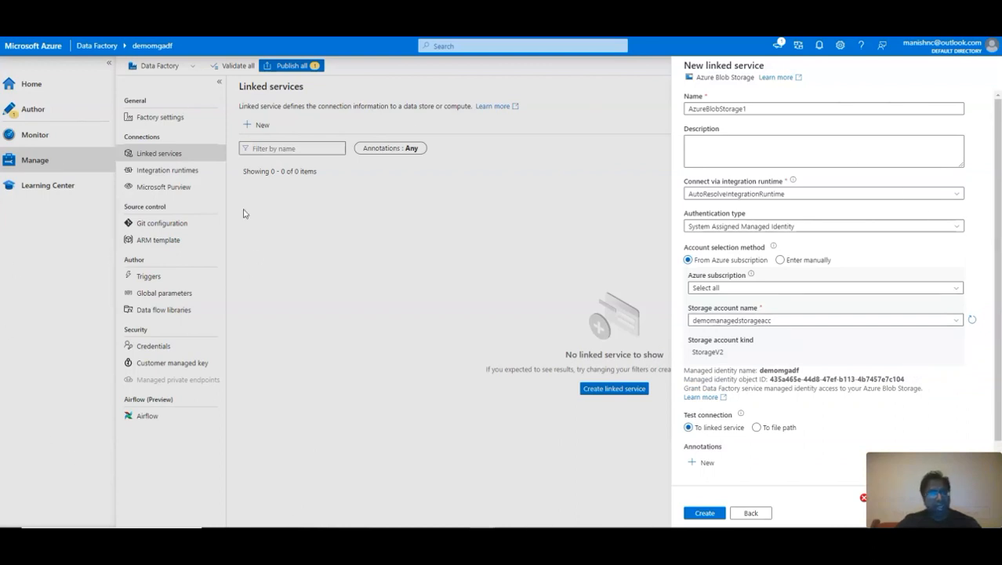
click(780, 260)
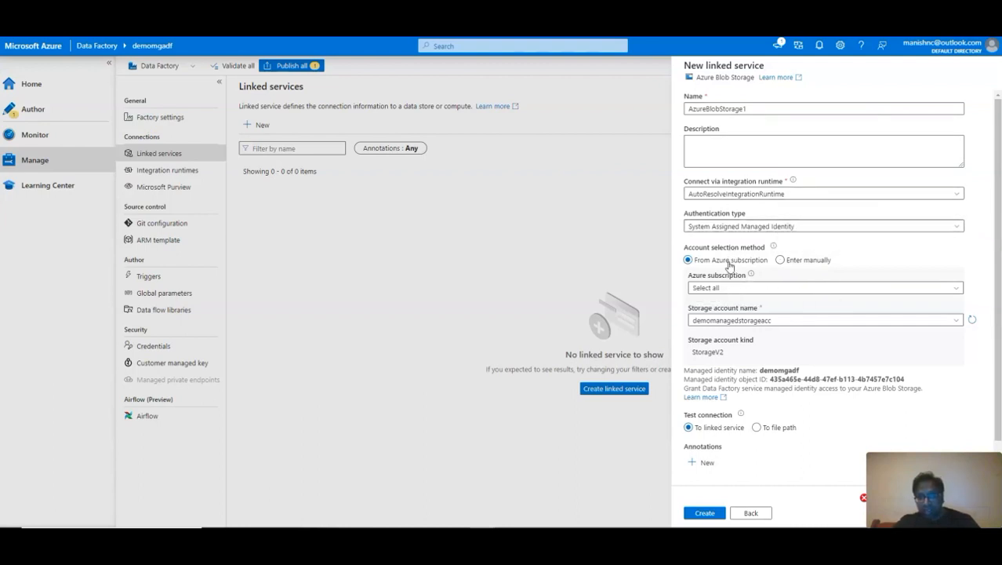
click(751, 289)
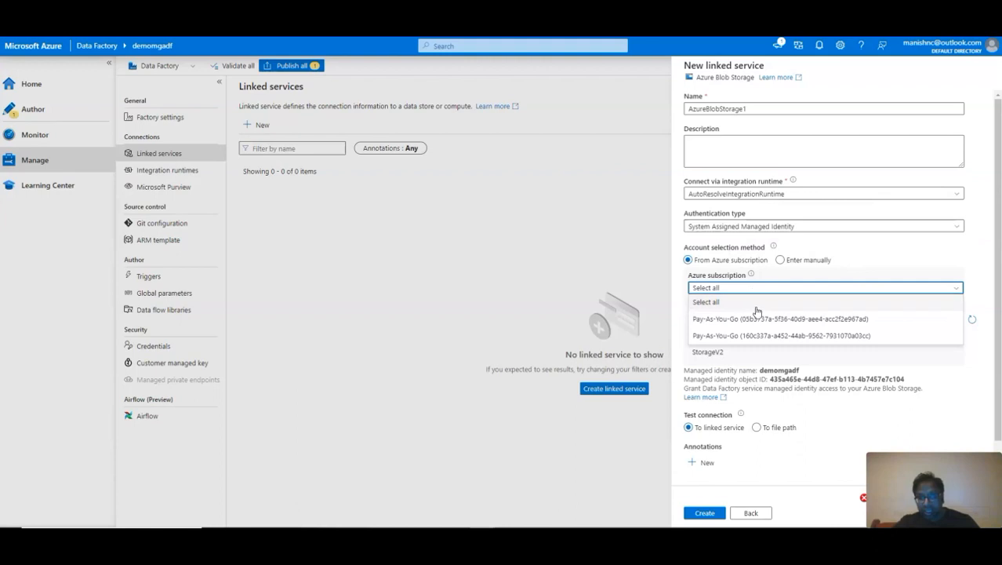
click(755, 336)
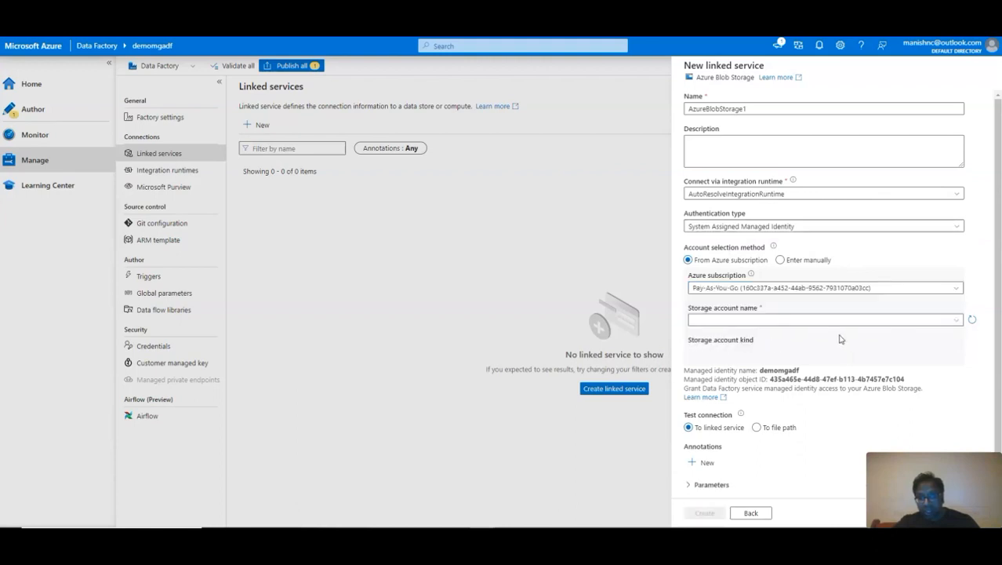
click(841, 323)
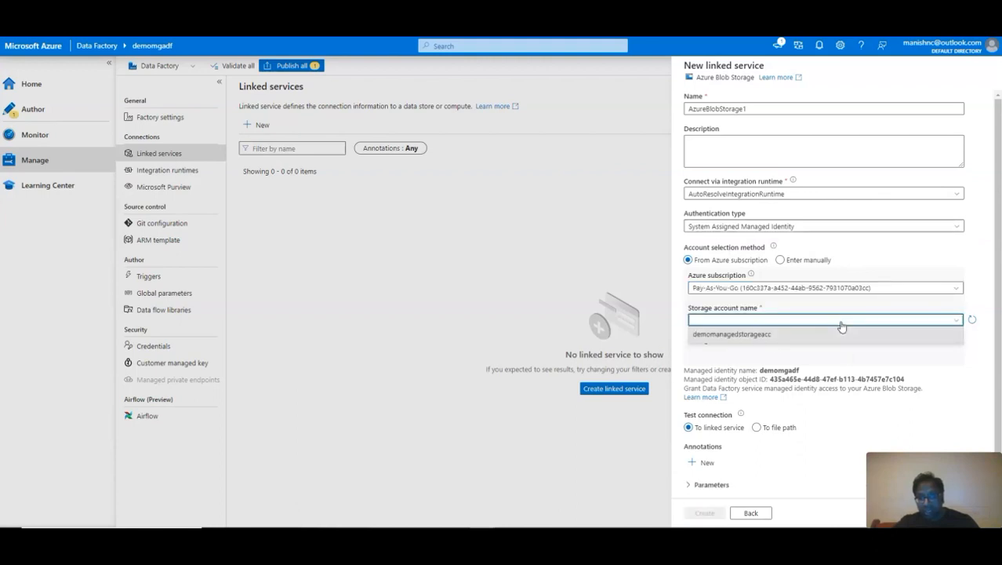
click(798, 339)
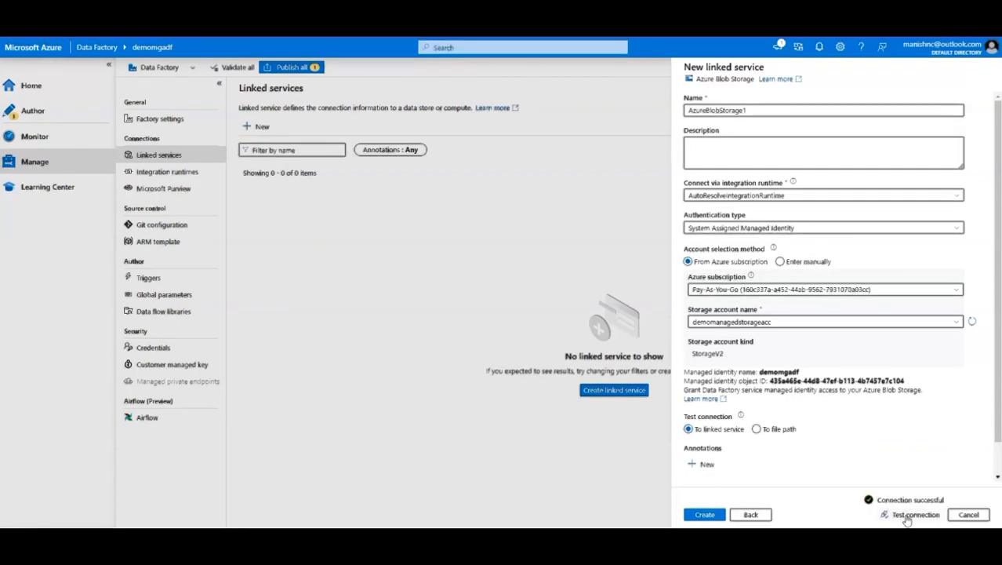
Test the linked service connection and create the linked service.
click(907, 518)
click(706, 515)
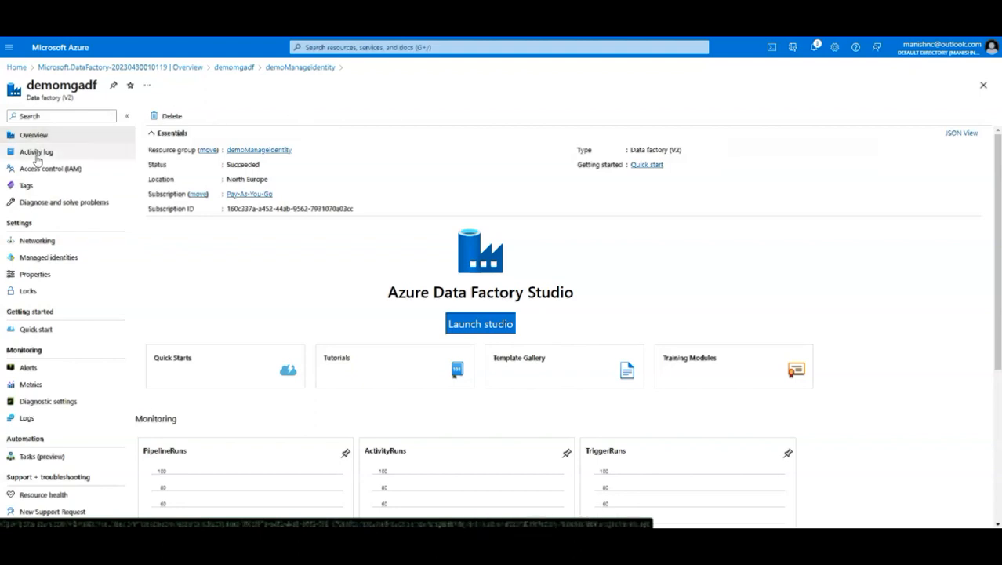
Examine the demomgadf data factory's system-assigned and user-assigned managed identity tabs.
click(36, 257)
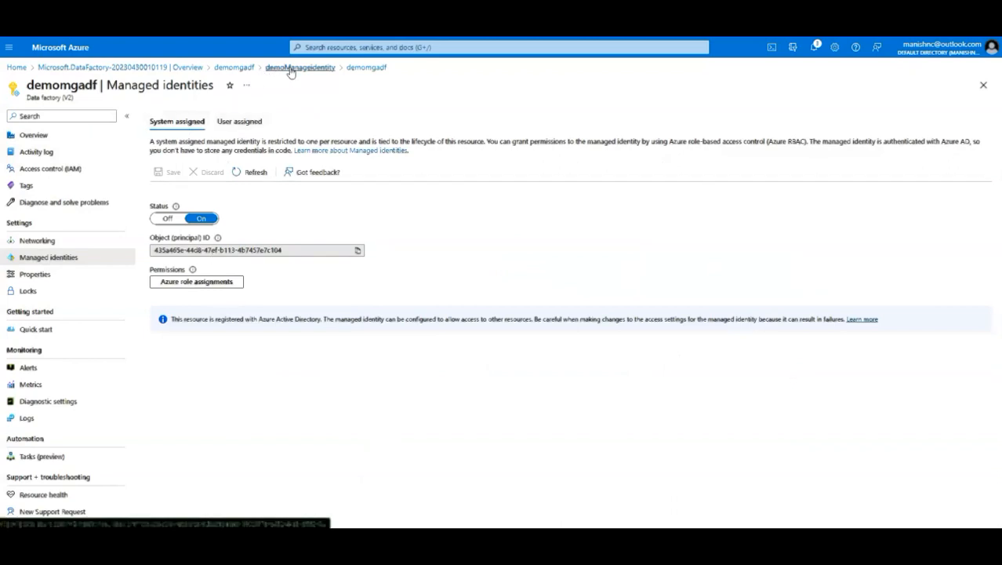
click(250, 124)
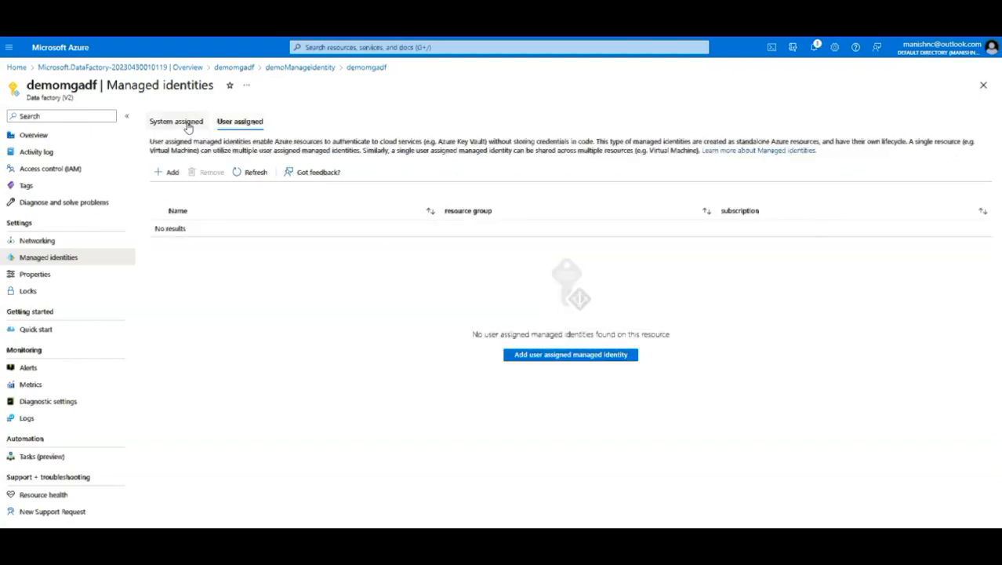
click(188, 126)
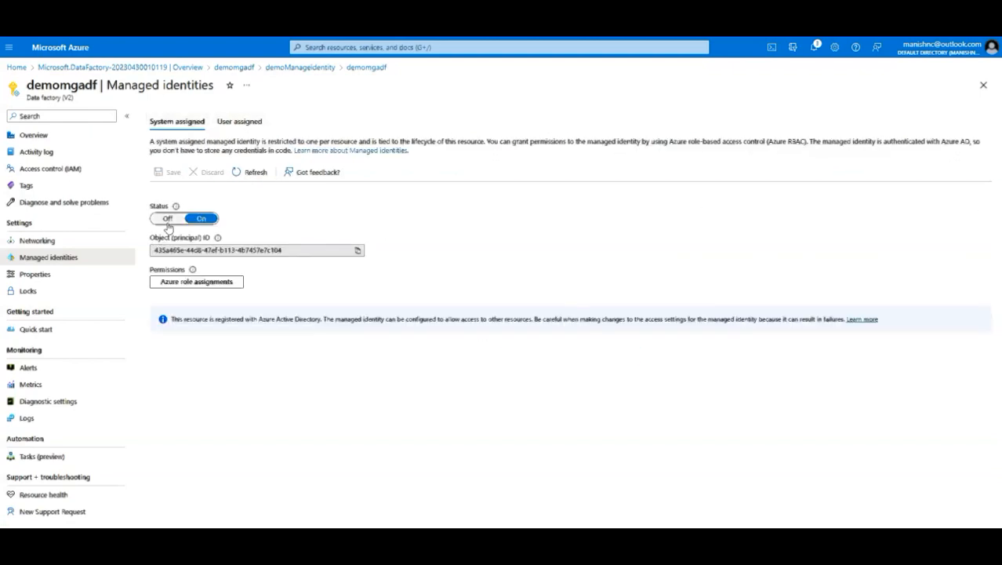
click(255, 123)
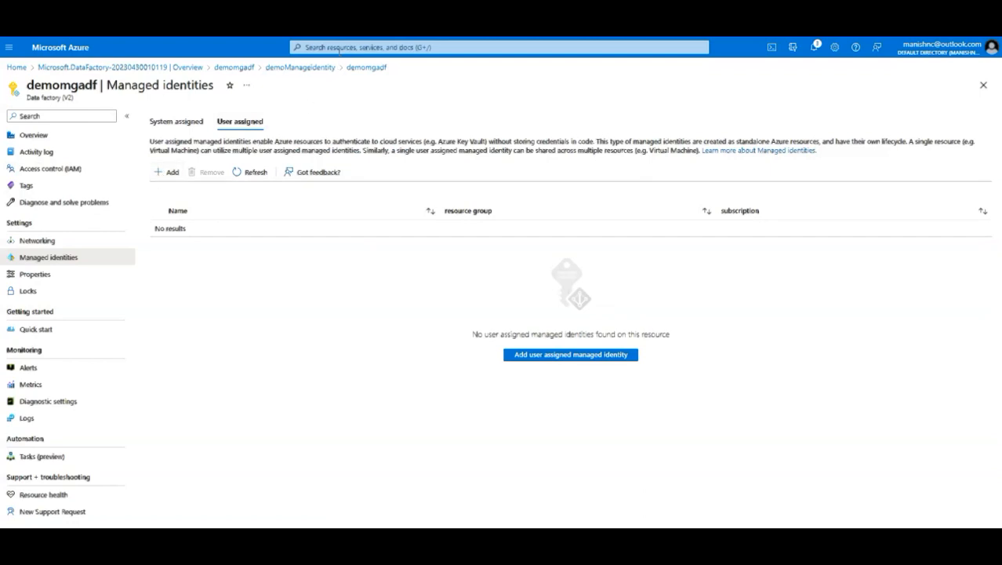
Create a user-assigned managed identity named demomgidentity in the demoManageidentity resource group, North Europe region.
click(339, 49)
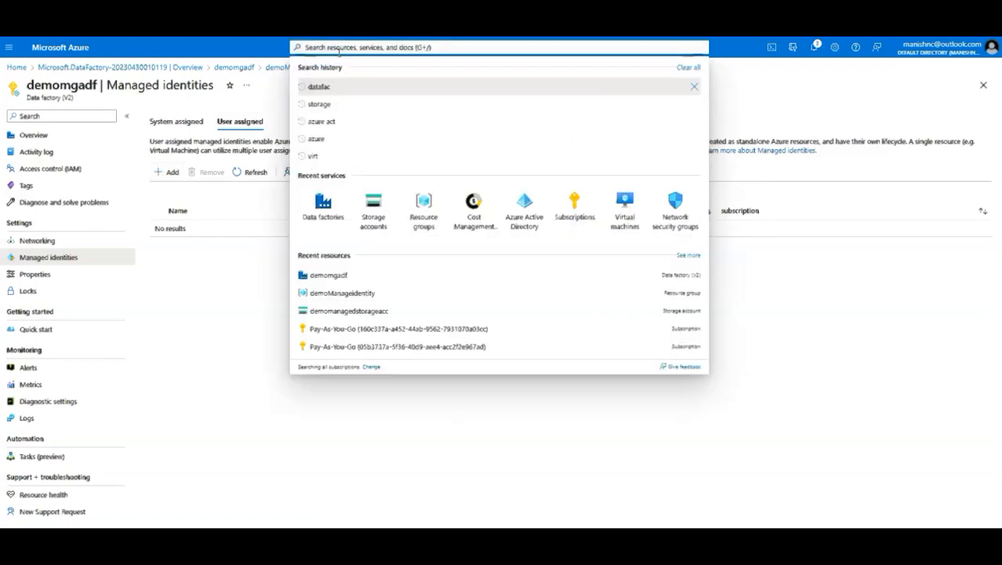
text(manage)
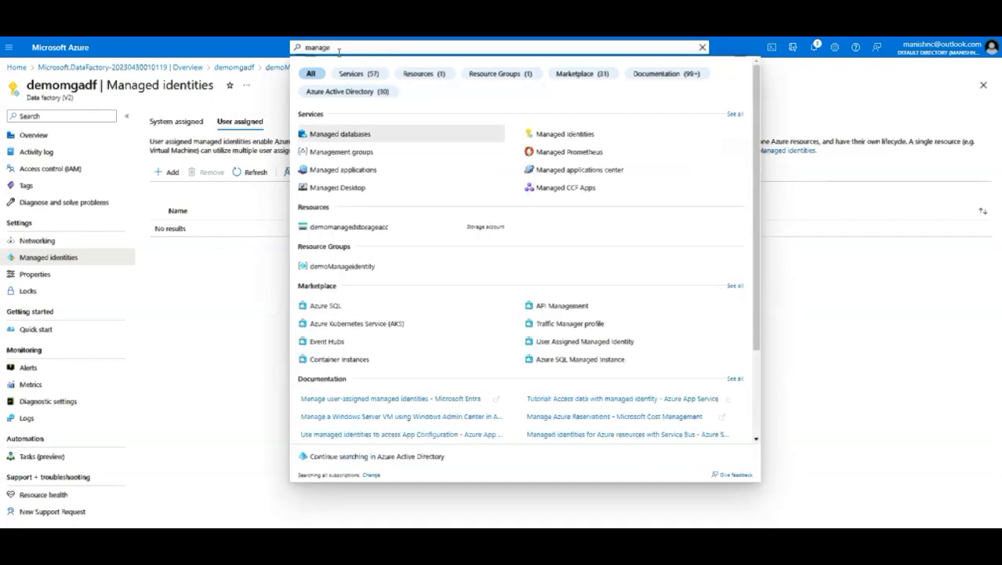
text(d i)
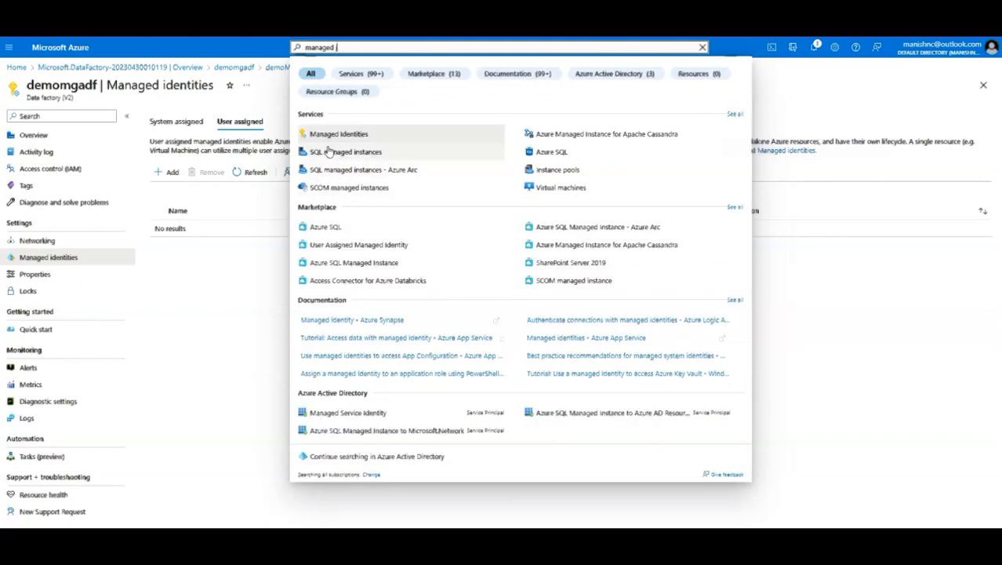
click(333, 134)
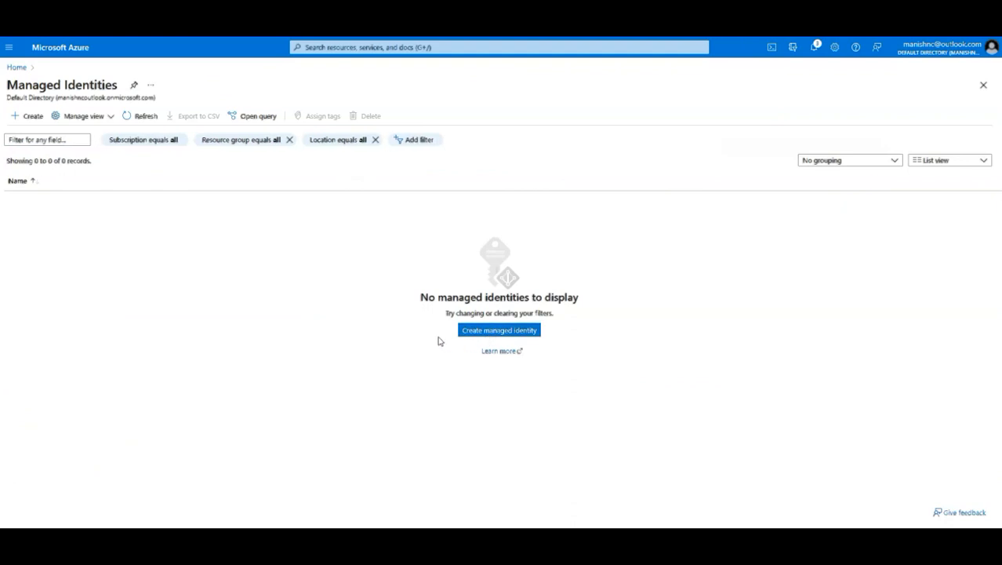
click(488, 332)
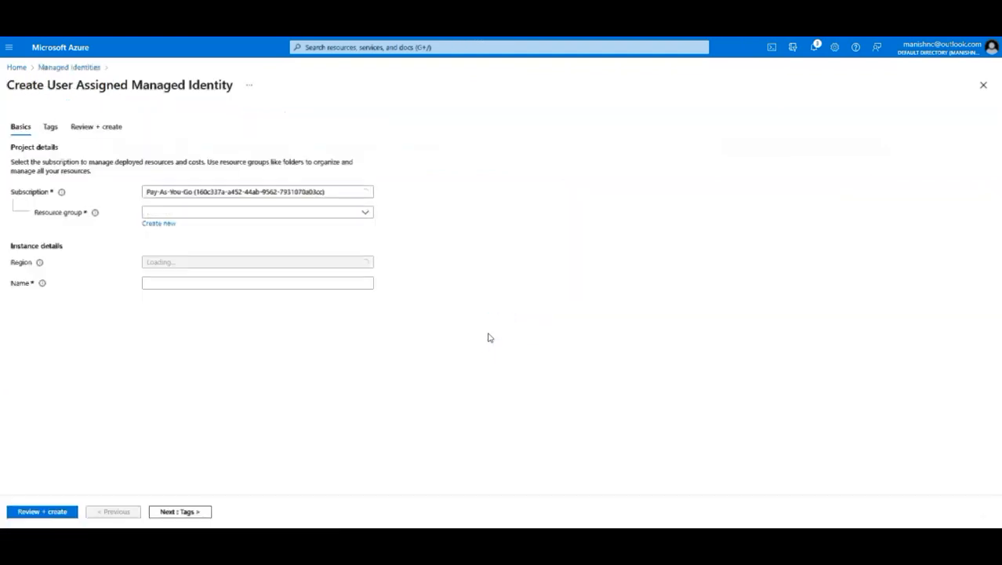
click(230, 215)
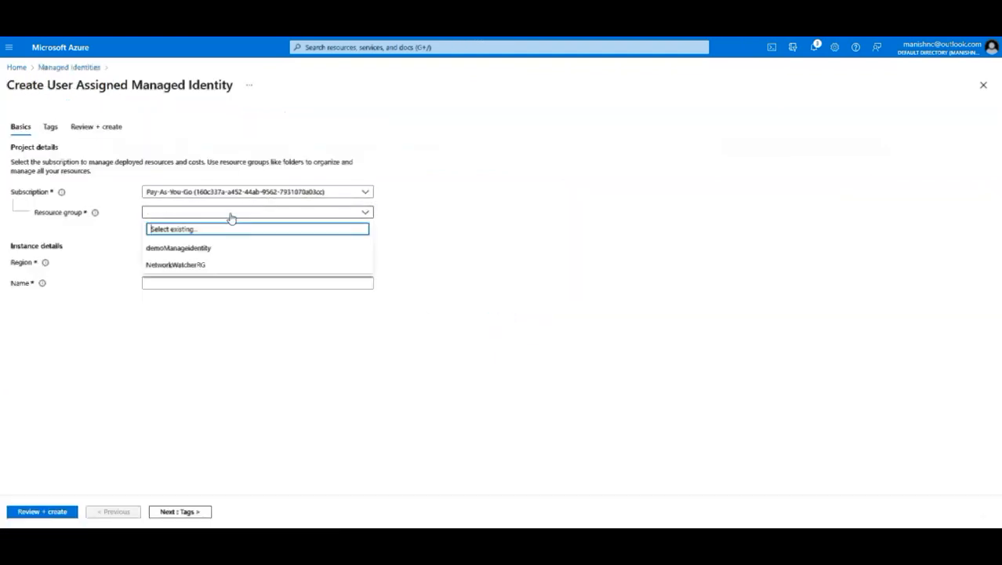
click(210, 249)
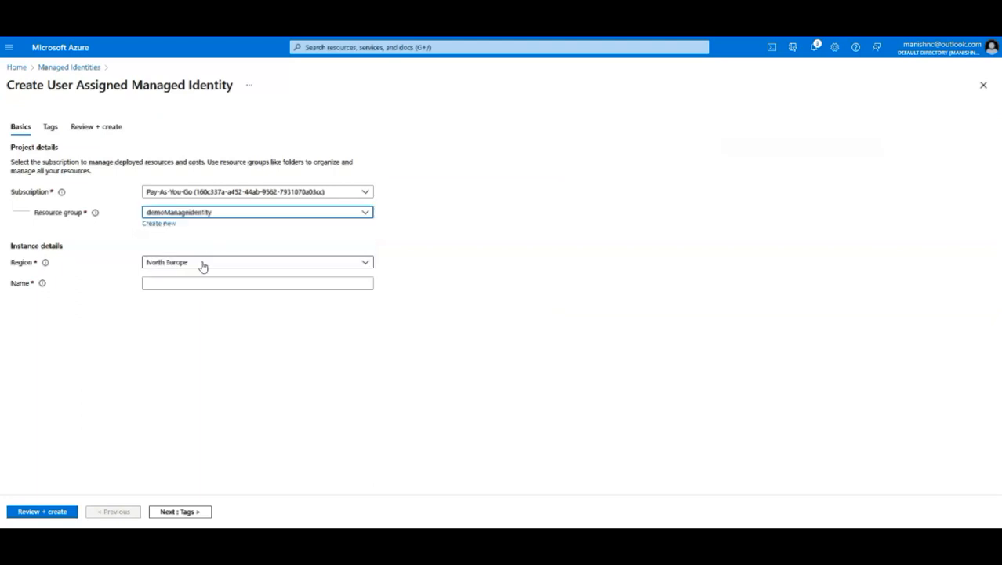
click(181, 284)
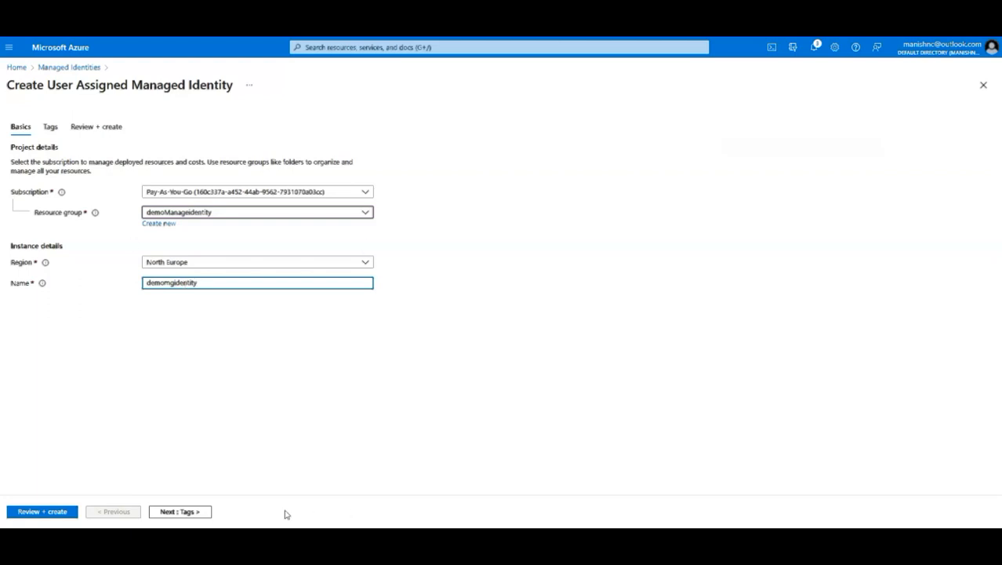
click(176, 515)
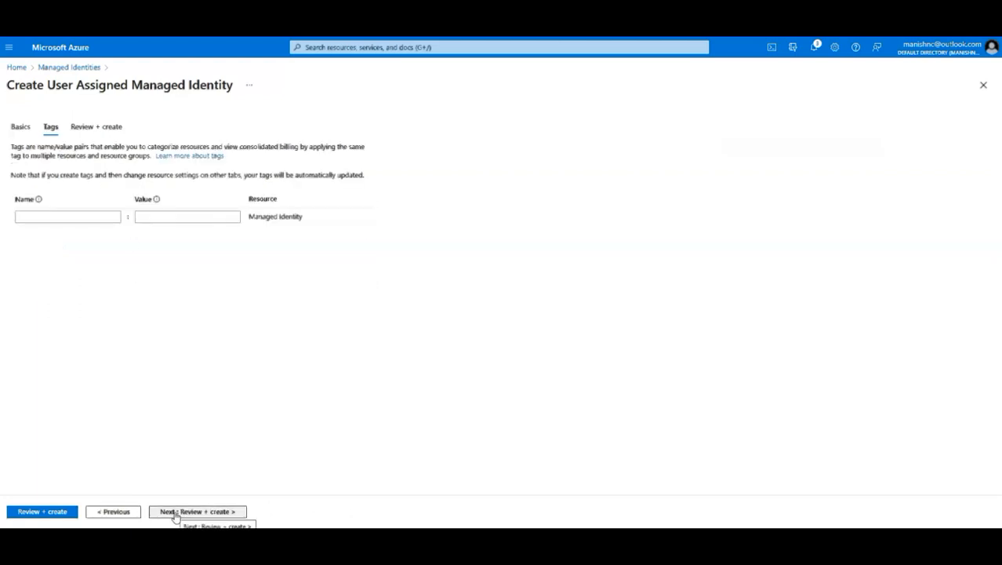
click(162, 516)
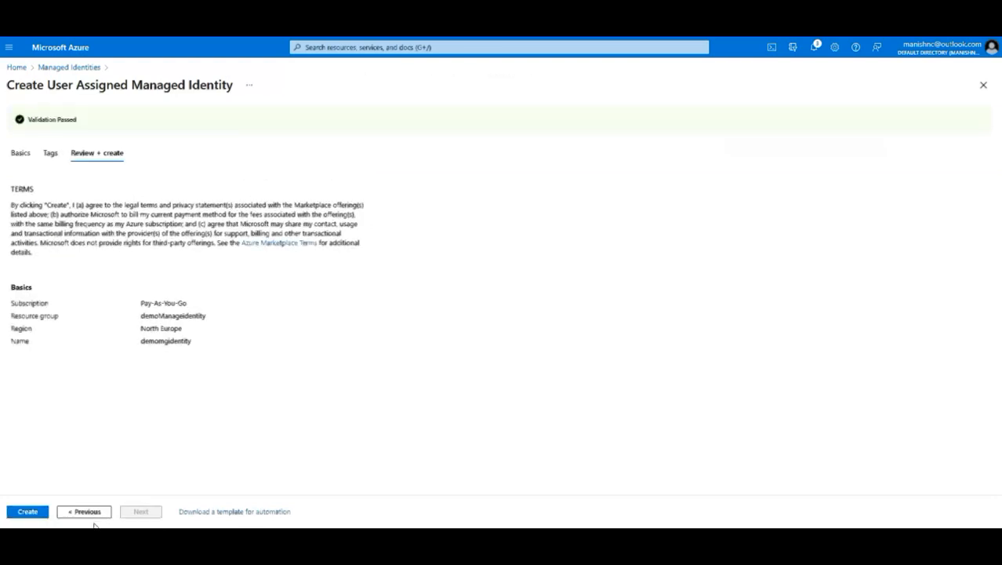
click(44, 514)
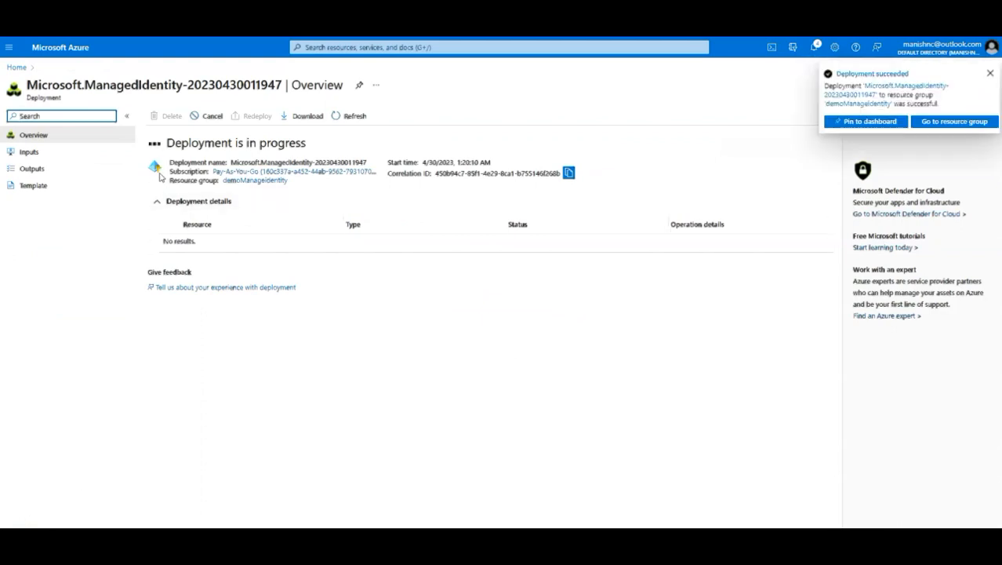
Open the new demomgidentity resource and copy its name.
click(200, 244)
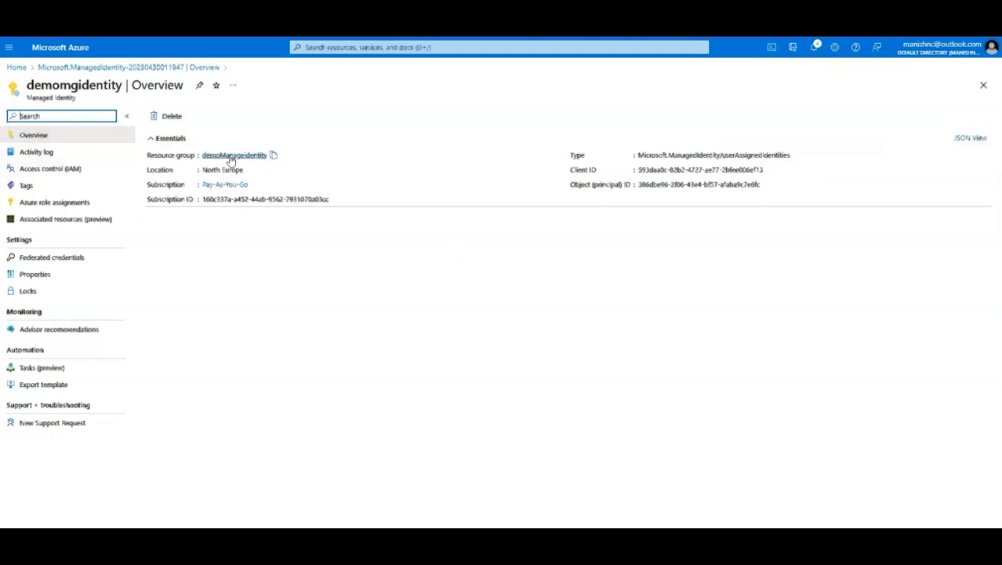
double_click(64, 86)
right_click(74, 86)
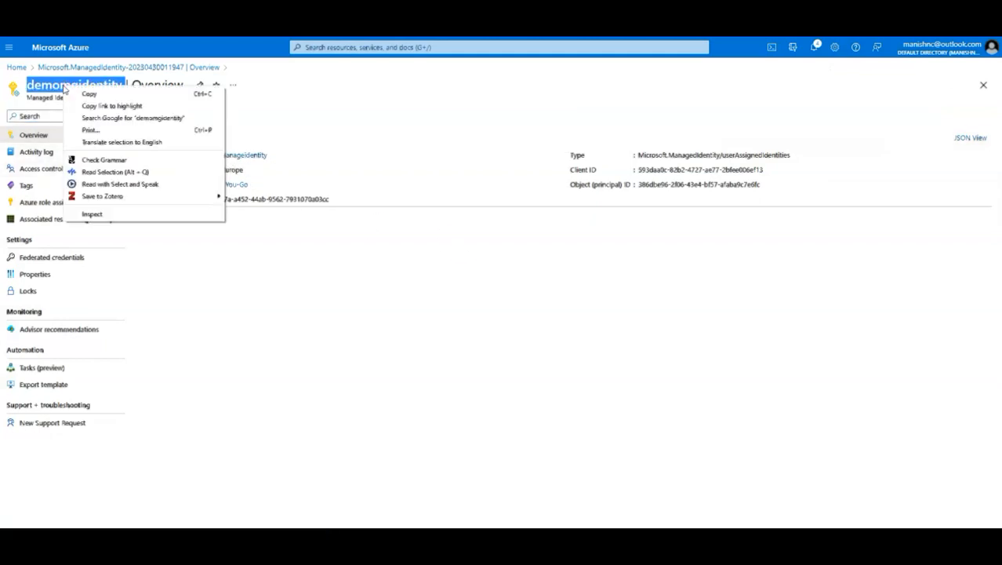
click(86, 93)
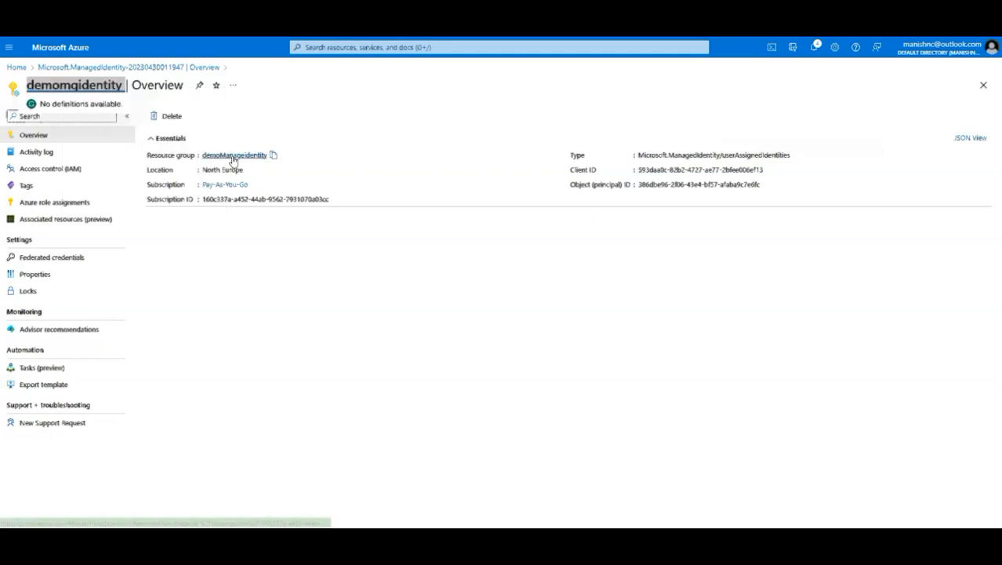
Add demomgidentity as a user-assigned managed identity of the demomgadf data factory.
click(265, 156)
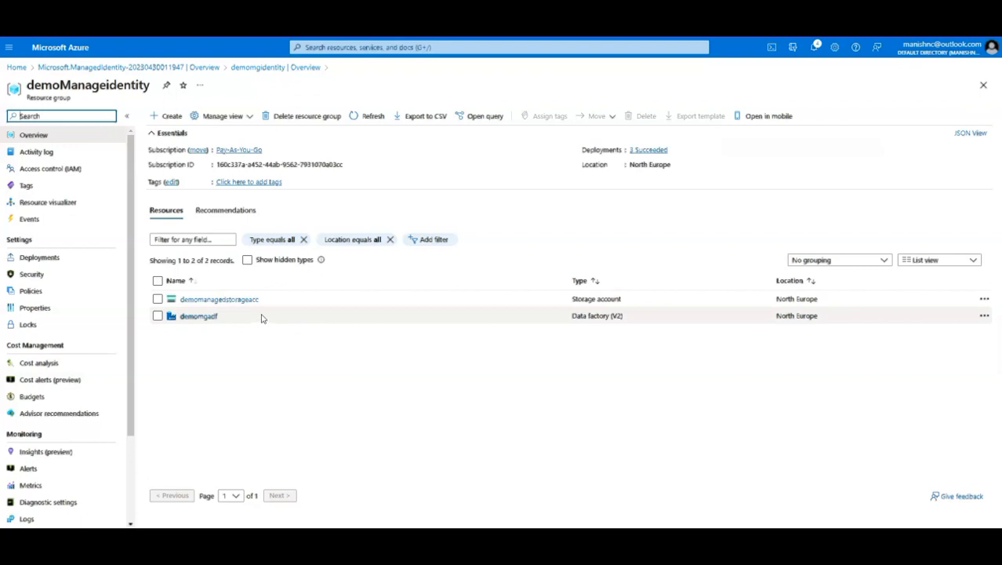
click(201, 320)
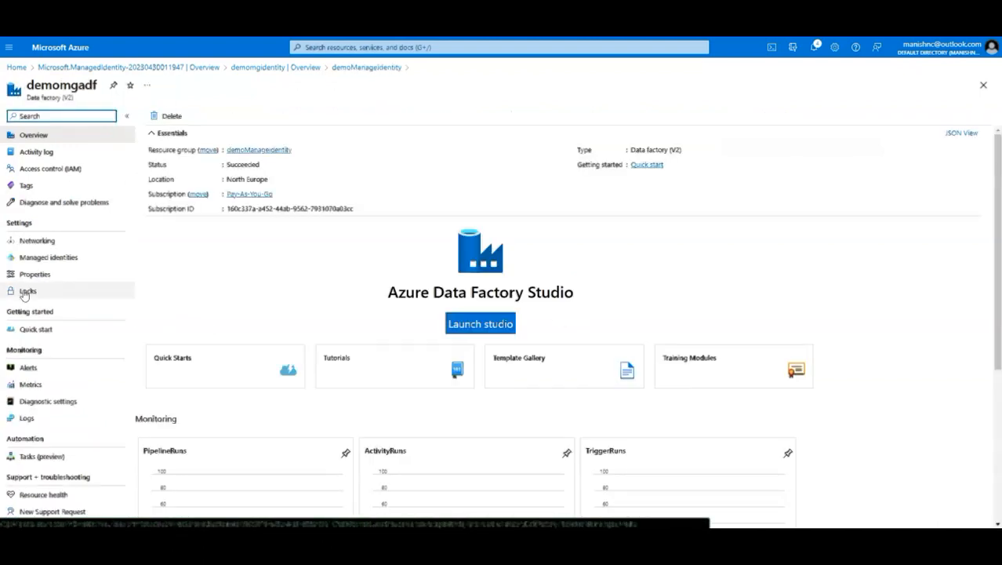
click(33, 264)
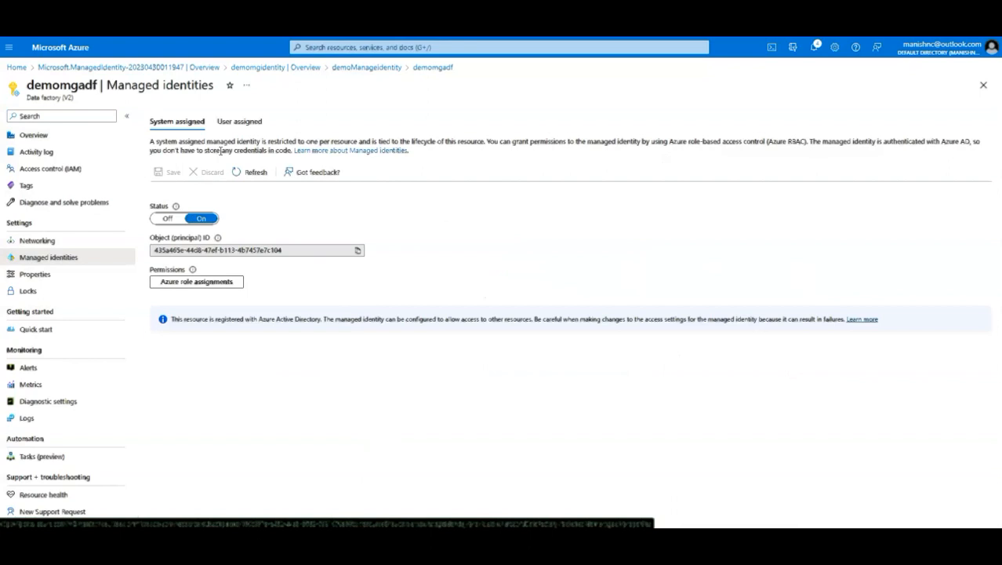
click(235, 123)
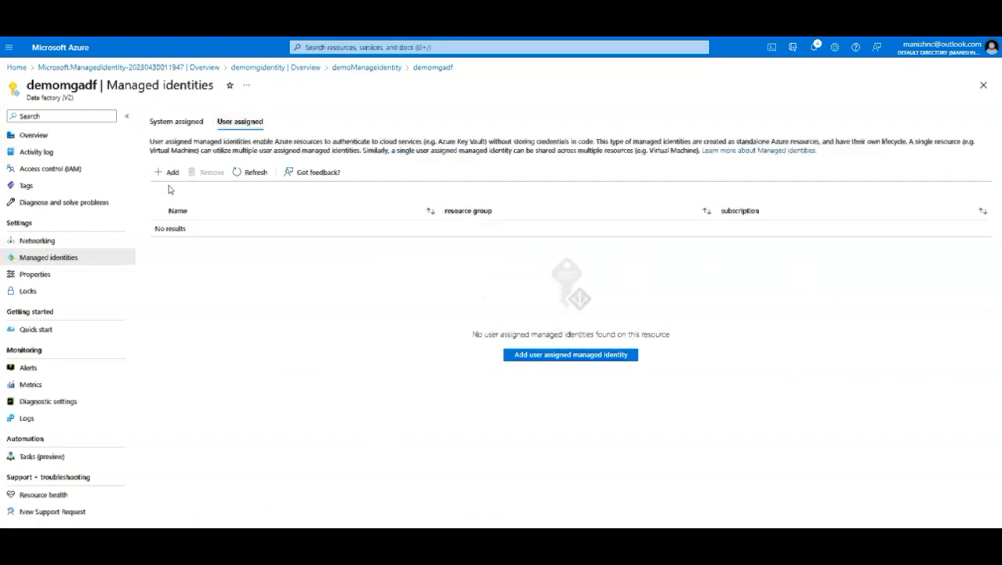
click(169, 174)
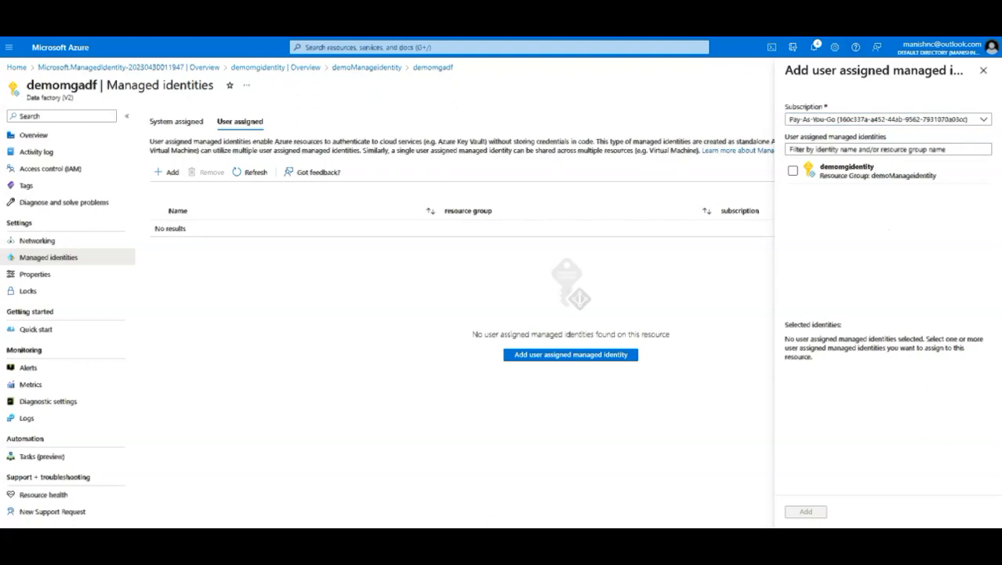
click(932, 151)
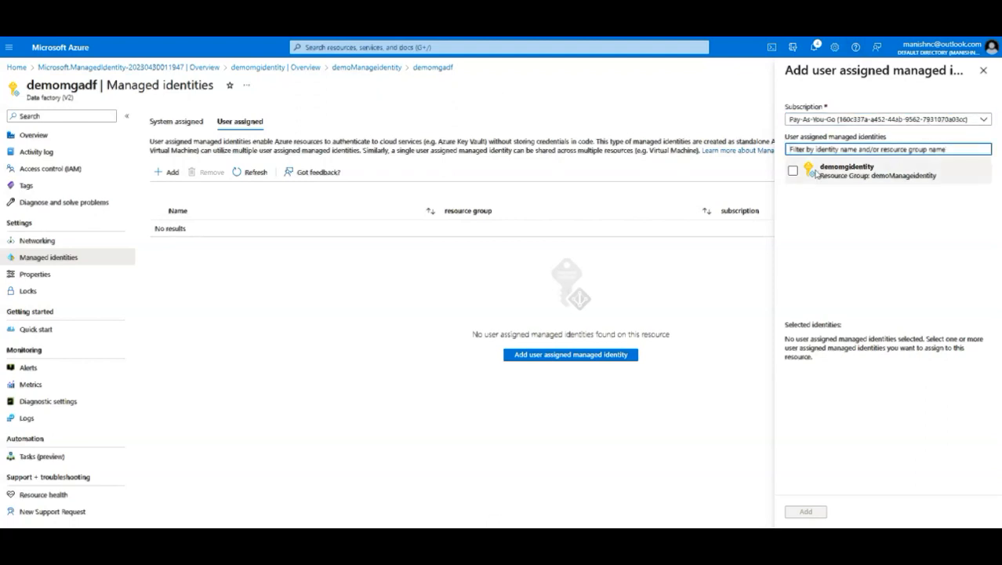
click(794, 173)
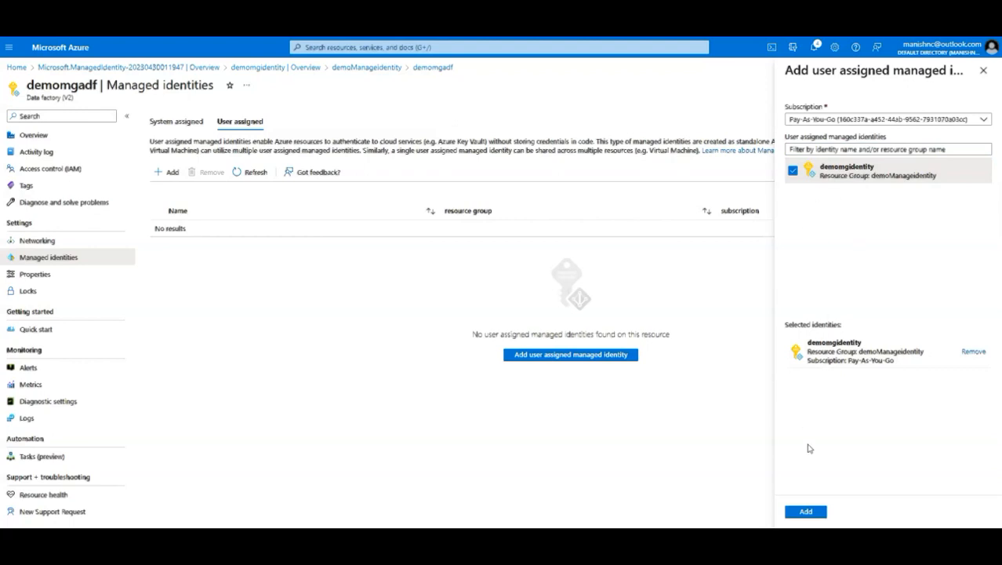
click(808, 511)
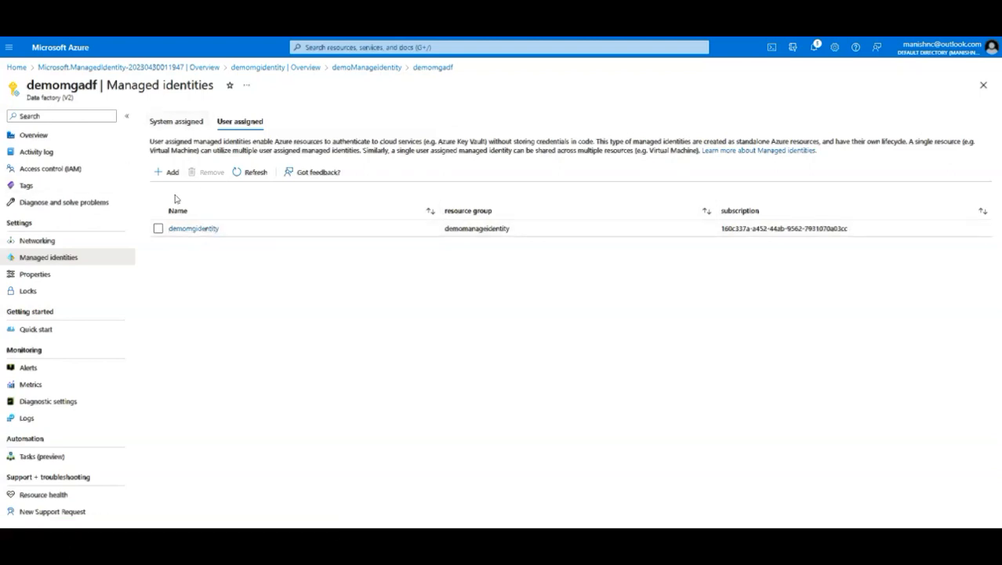
Start adding a role assignment on the demomanagedstorageacc storage account and choose the Storage Blob Data Contributor role.
click(15, 68)
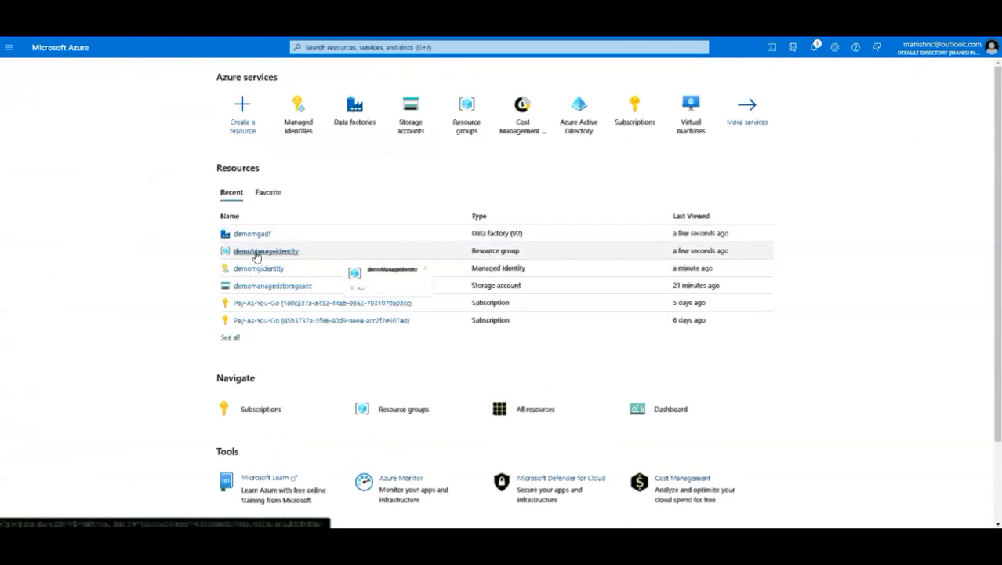
click(256, 270)
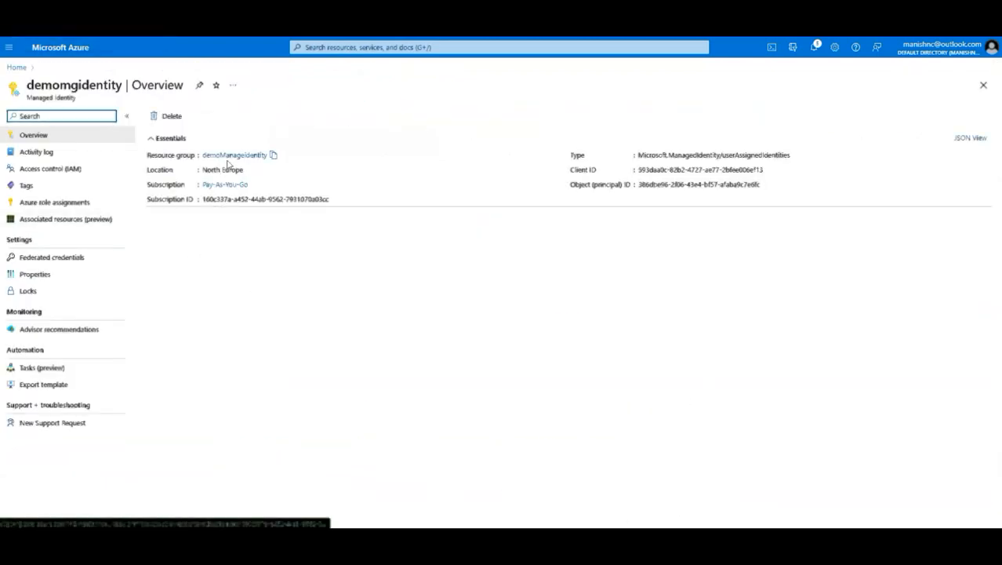
click(234, 156)
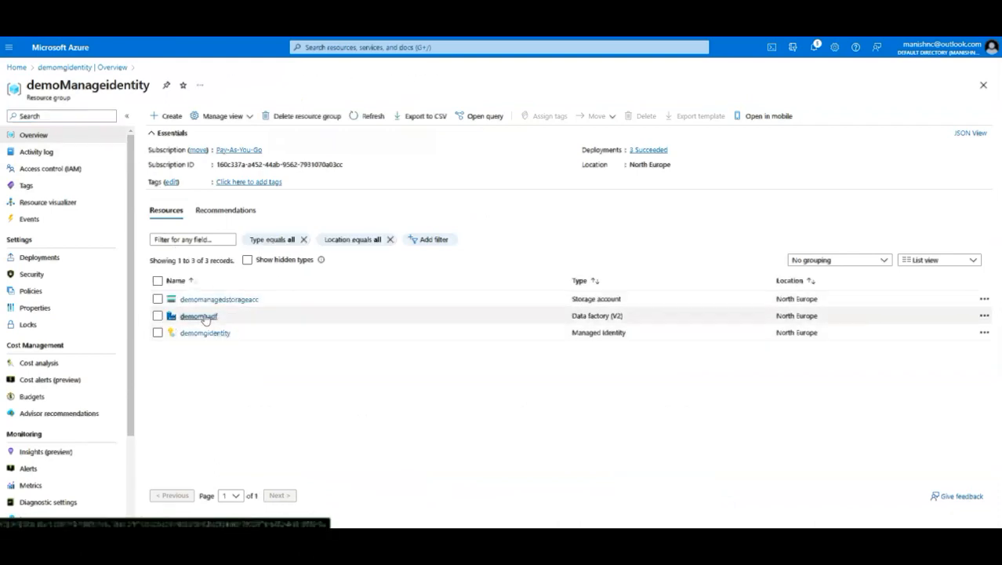
click(208, 299)
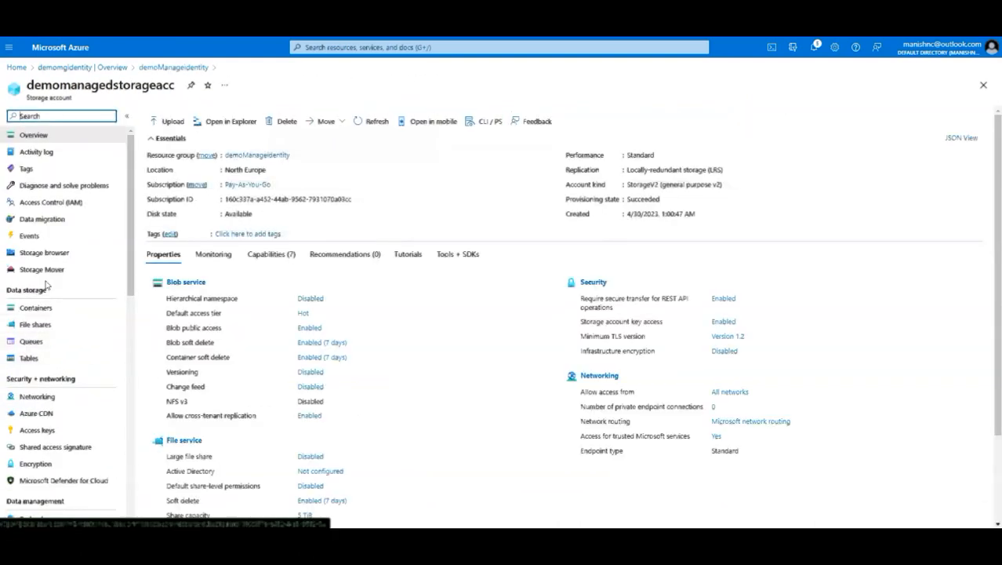
click(60, 205)
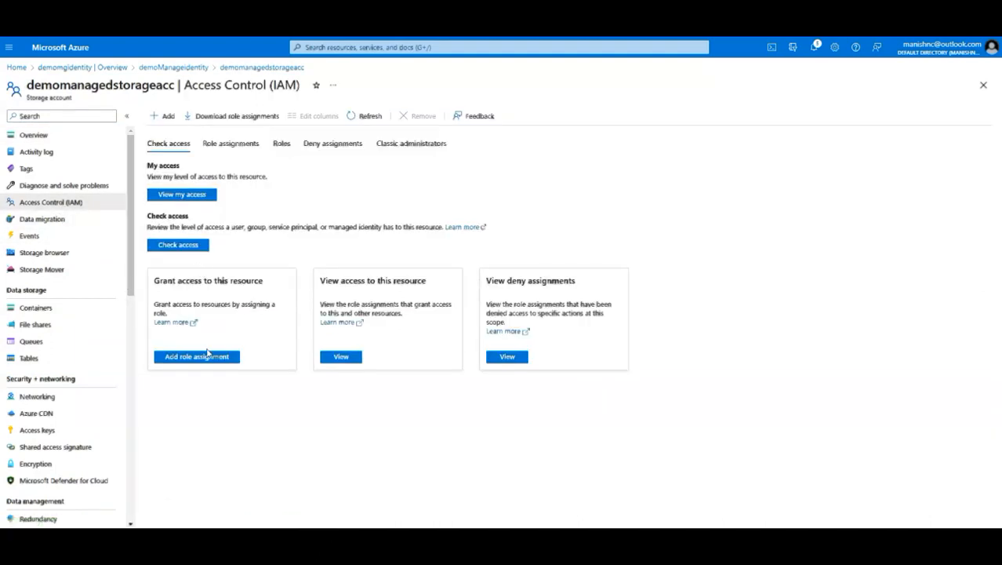
click(205, 355)
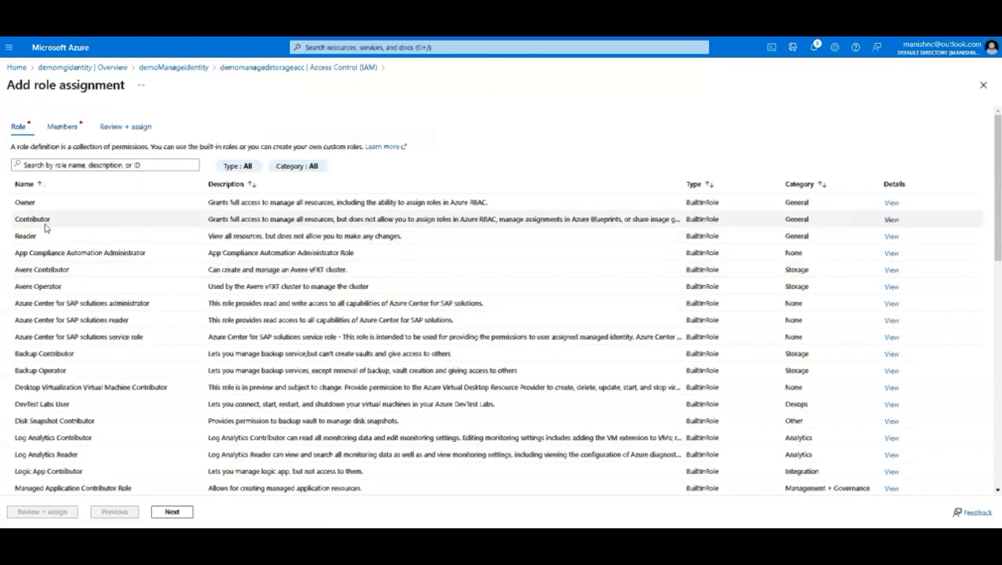
click(48, 165)
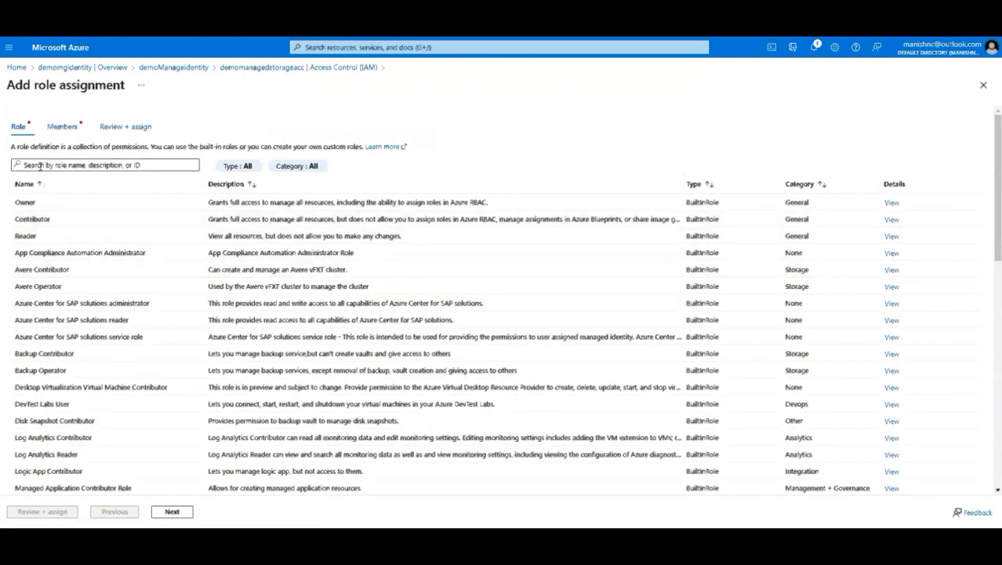
text(s)
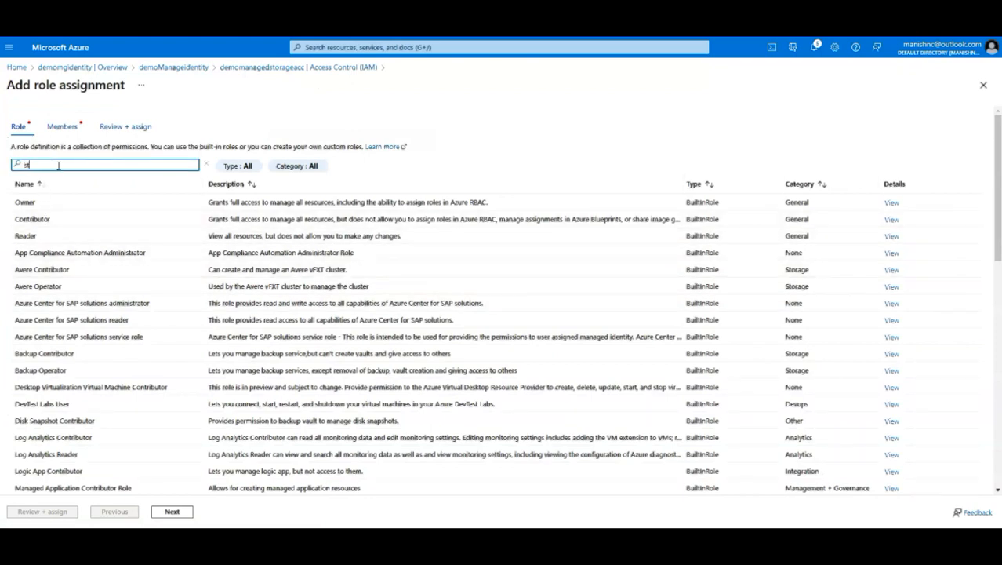
text(torage)
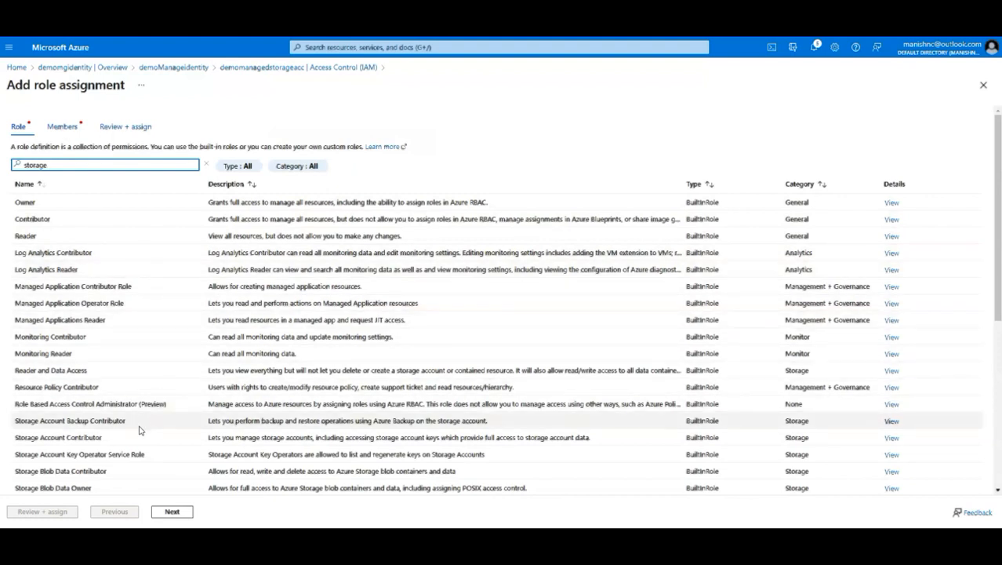
click(104, 471)
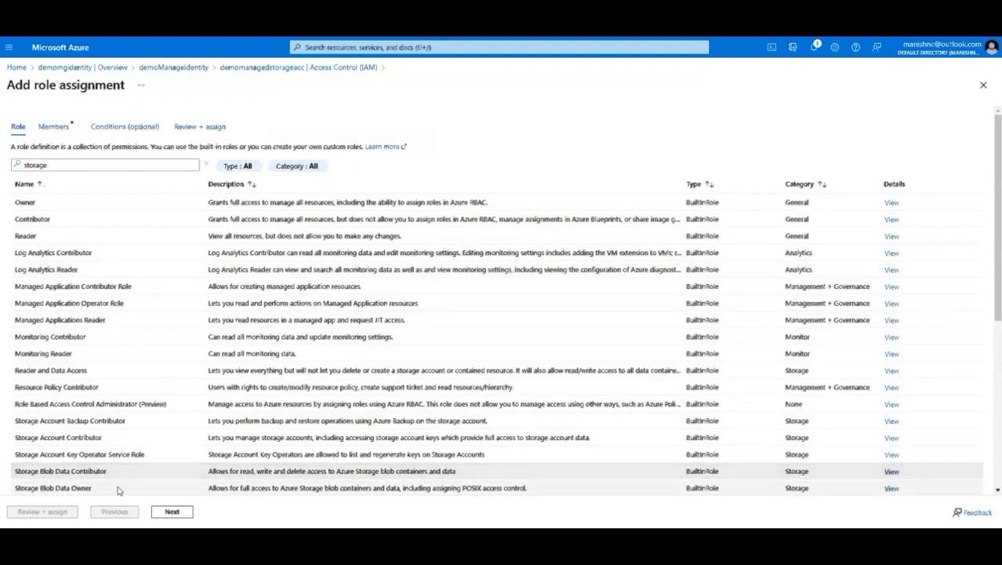
Add the demomgidentity user-assigned managed identity as the member of the Storage Blob Data Contributor role assignment.
click(171, 511)
click(94, 191)
click(136, 214)
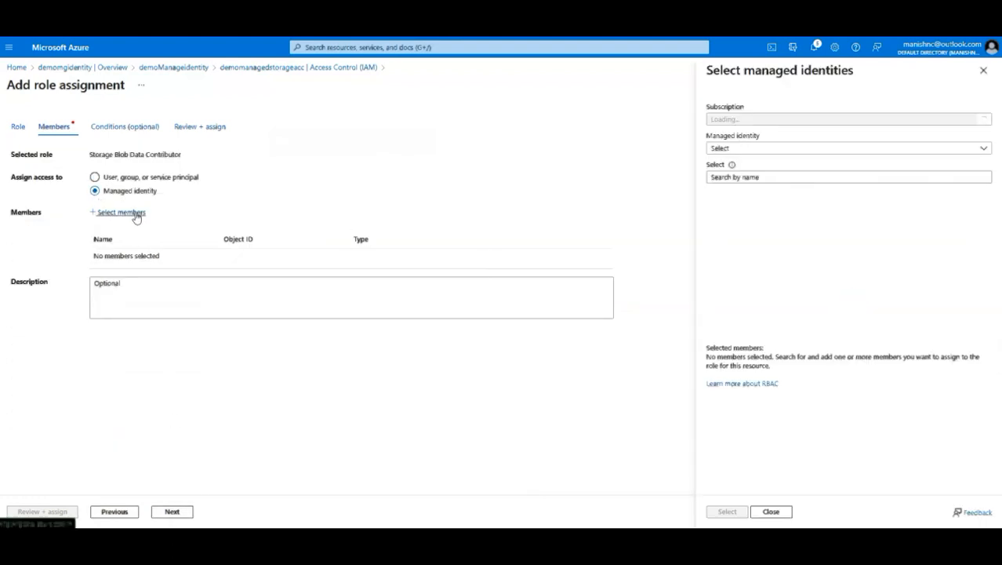
click(811, 149)
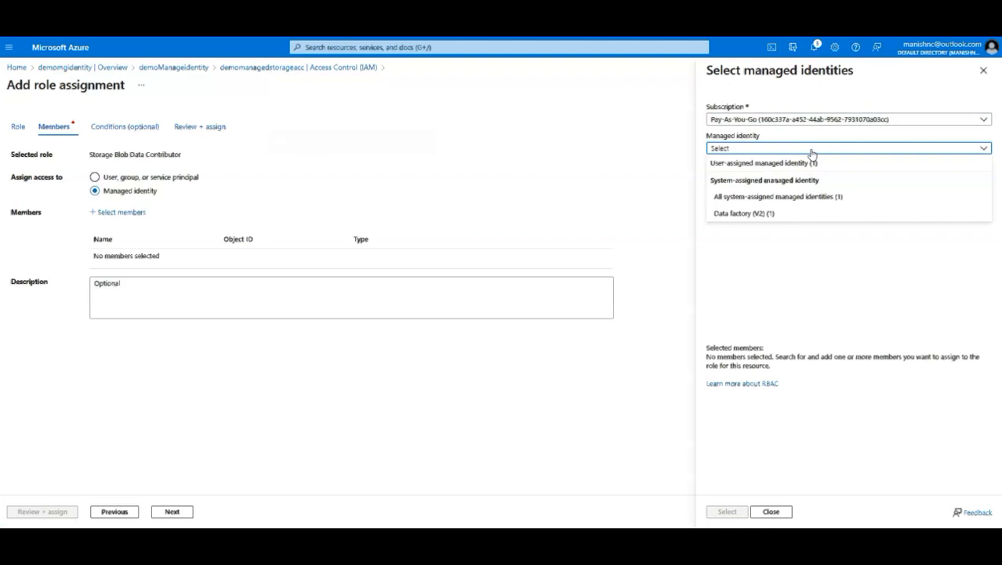
click(732, 163)
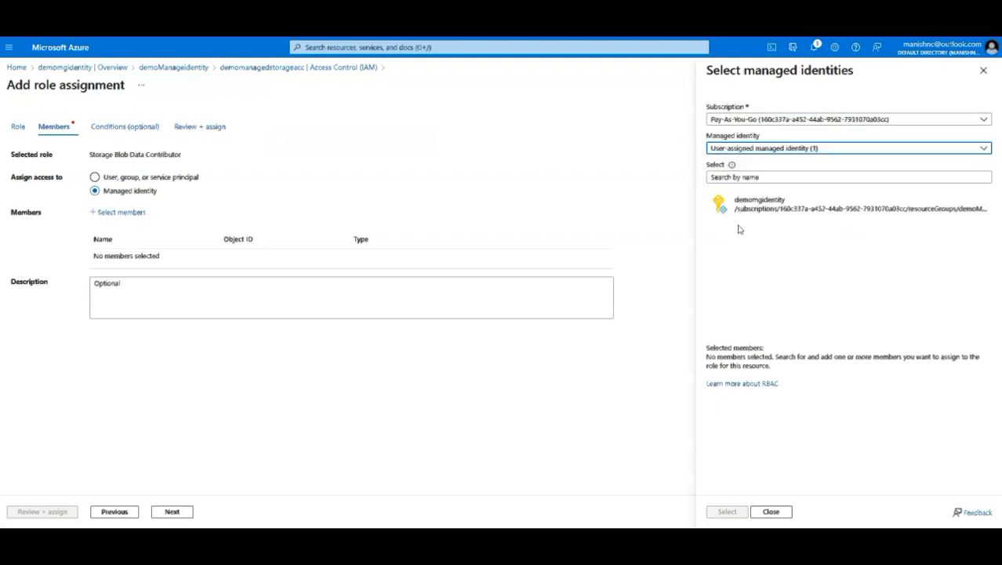
click(749, 206)
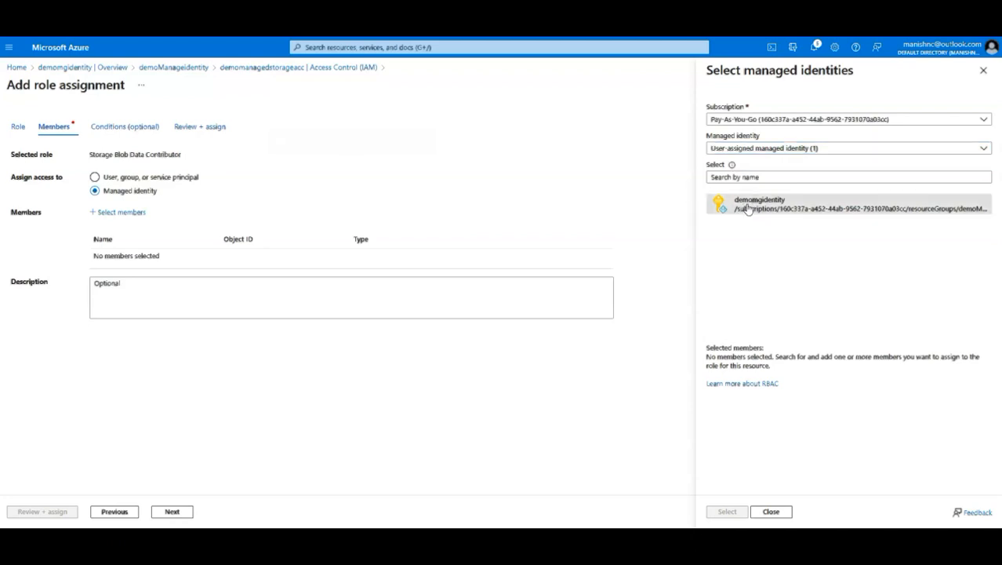
click(727, 511)
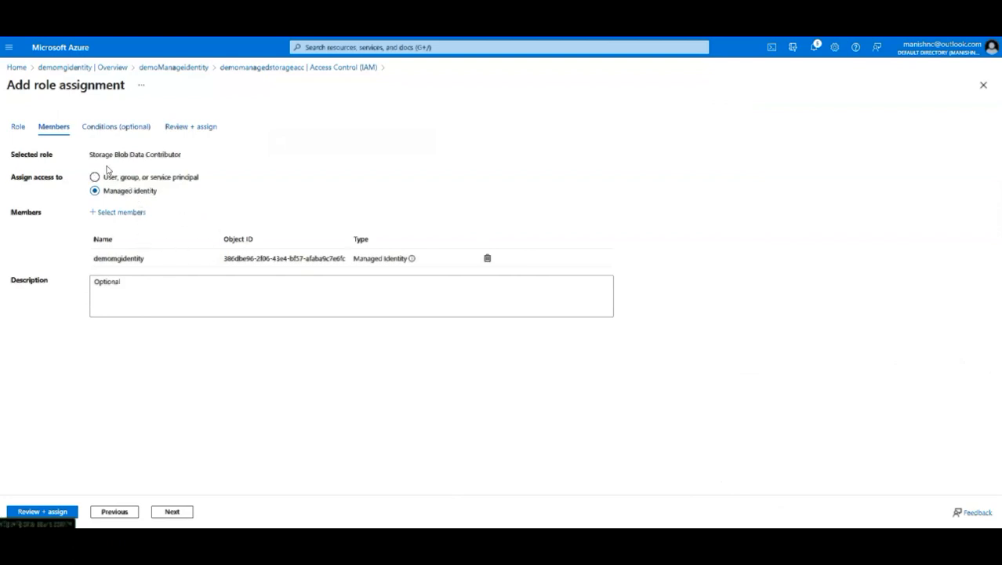
Review and assign the role assignment on the storage account.
click(182, 512)
click(59, 513)
click(67, 514)
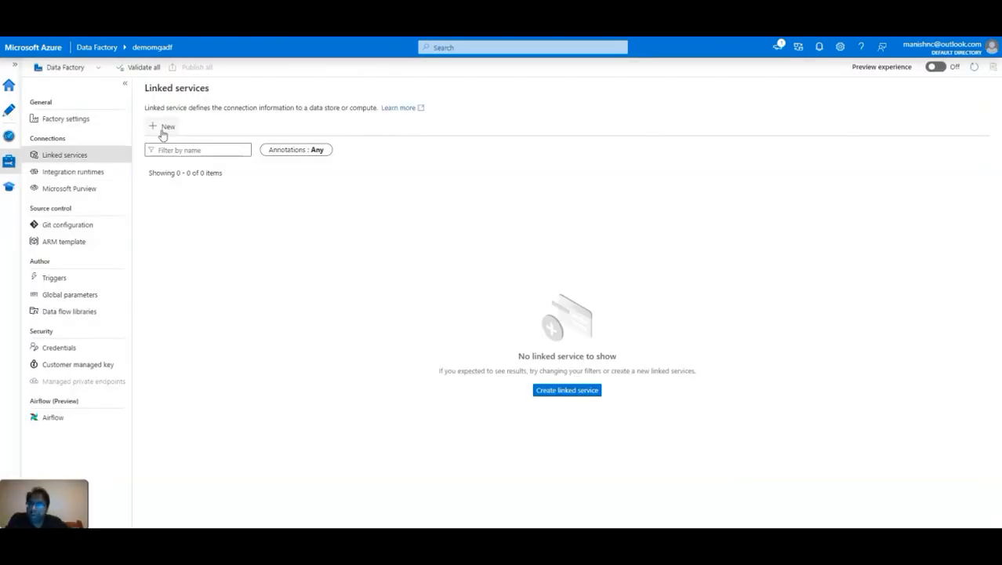
Start a new Azure Blob Storage linked service in demomgadf using User Assigned Managed Identity authentication.
click(572, 391)
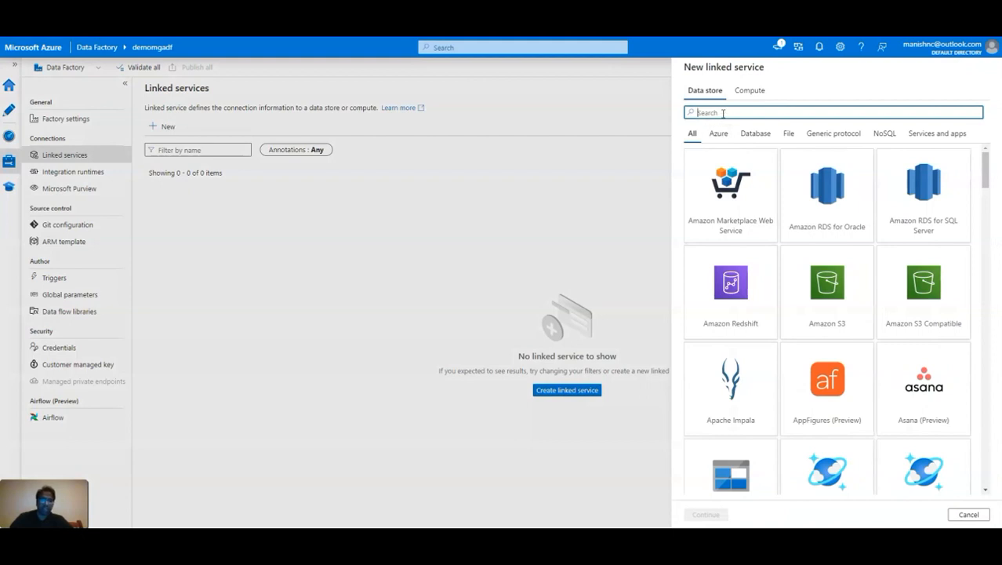
text(st)
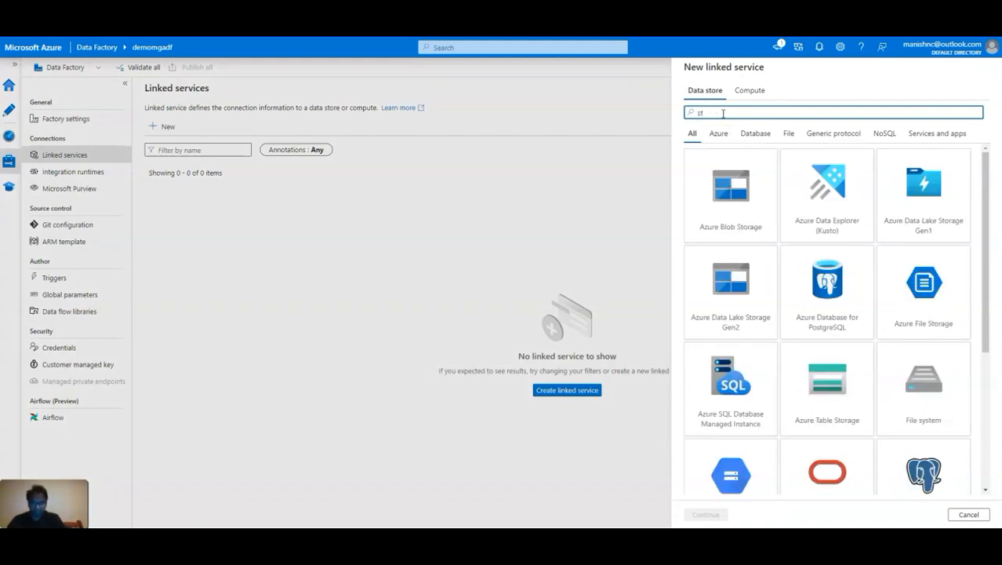
text(orage)
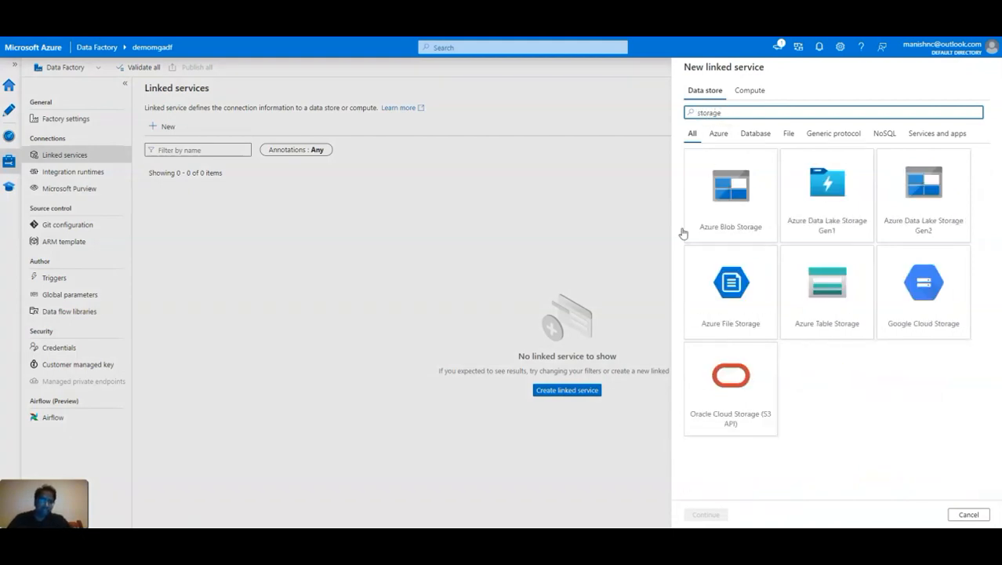
click(753, 226)
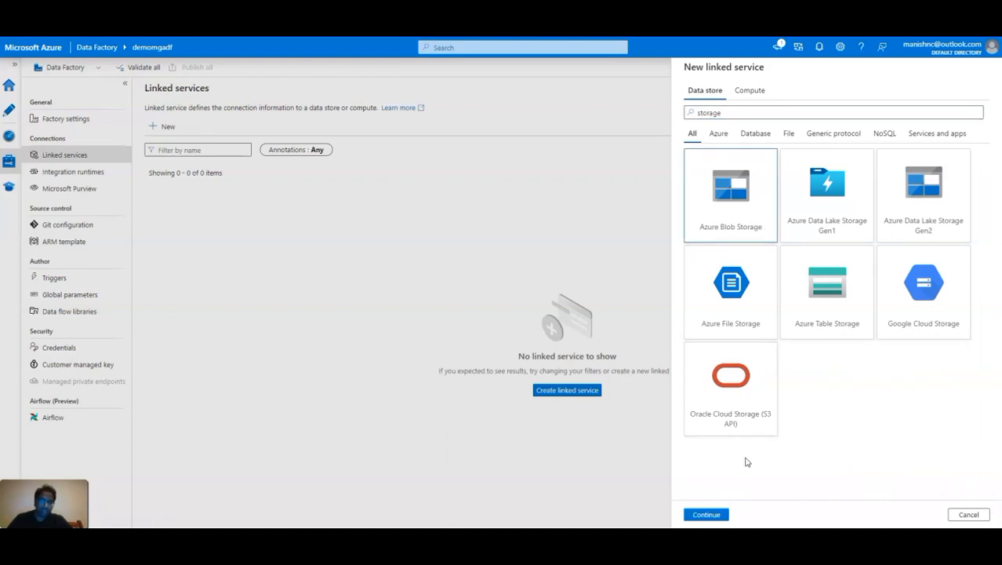
click(708, 514)
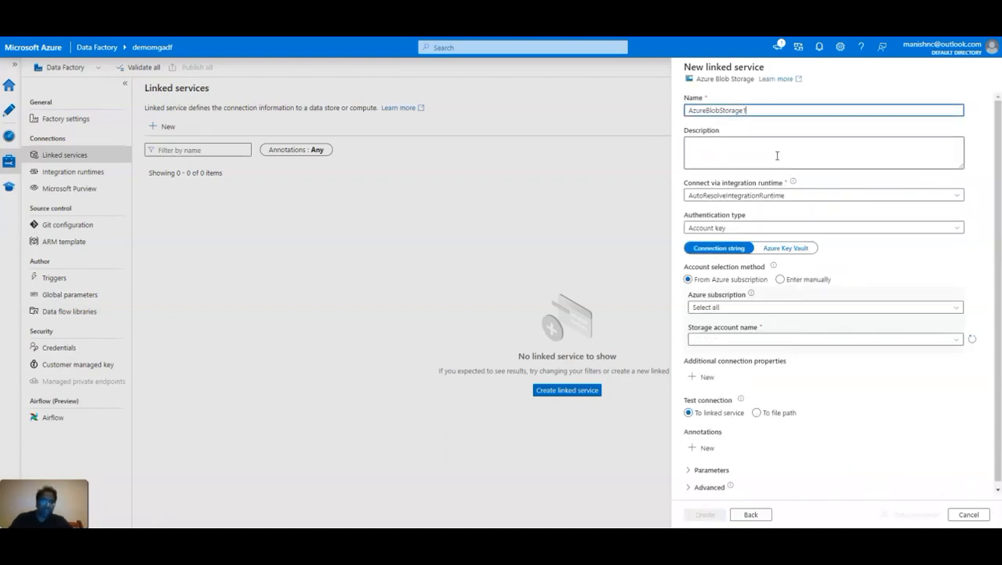
click(759, 228)
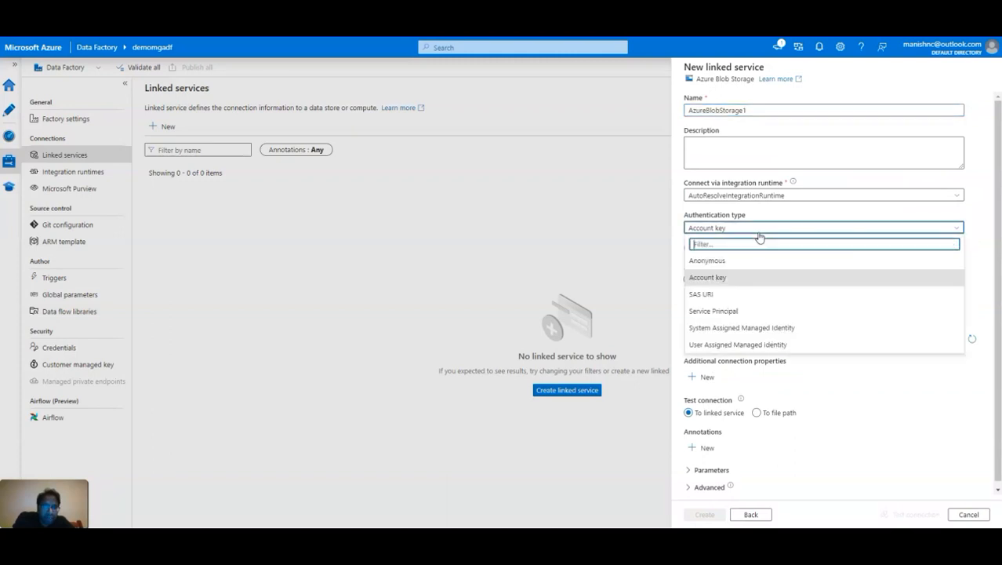
click(741, 345)
Select the Pay-As-You-Go subscription holding the storage account and the demomanagedstorageacc storage account.
click(781, 292)
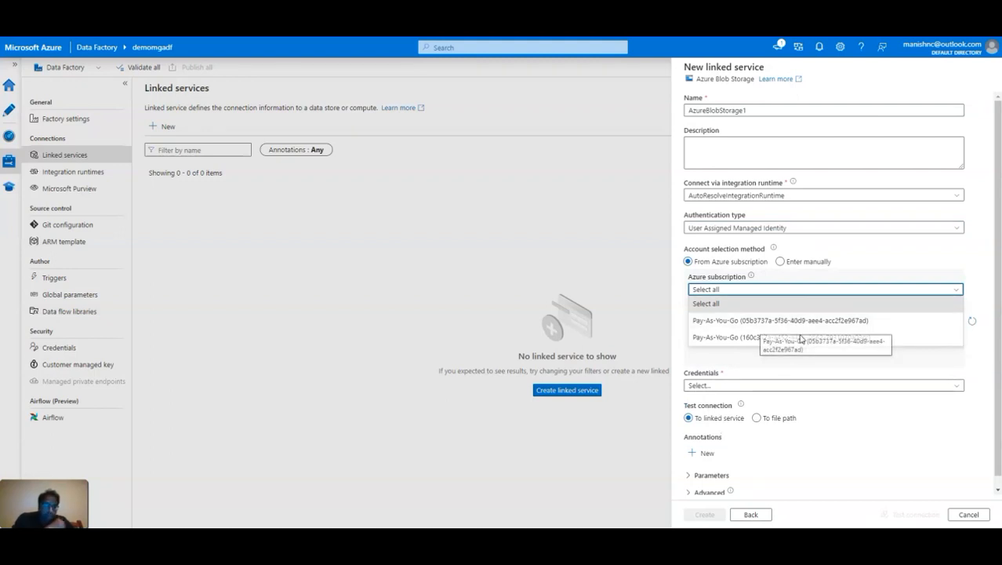
click(802, 339)
click(815, 292)
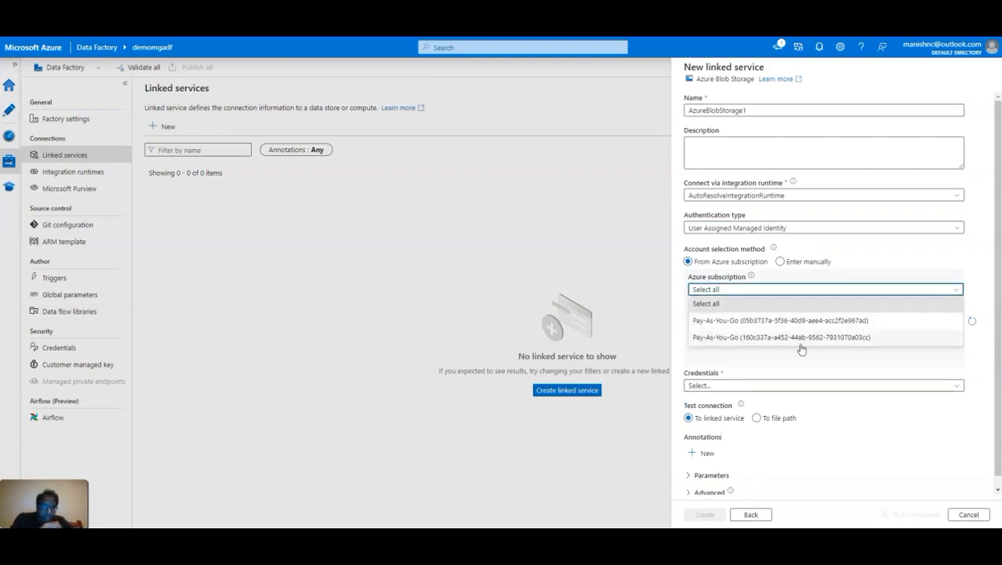
click(798, 339)
click(794, 325)
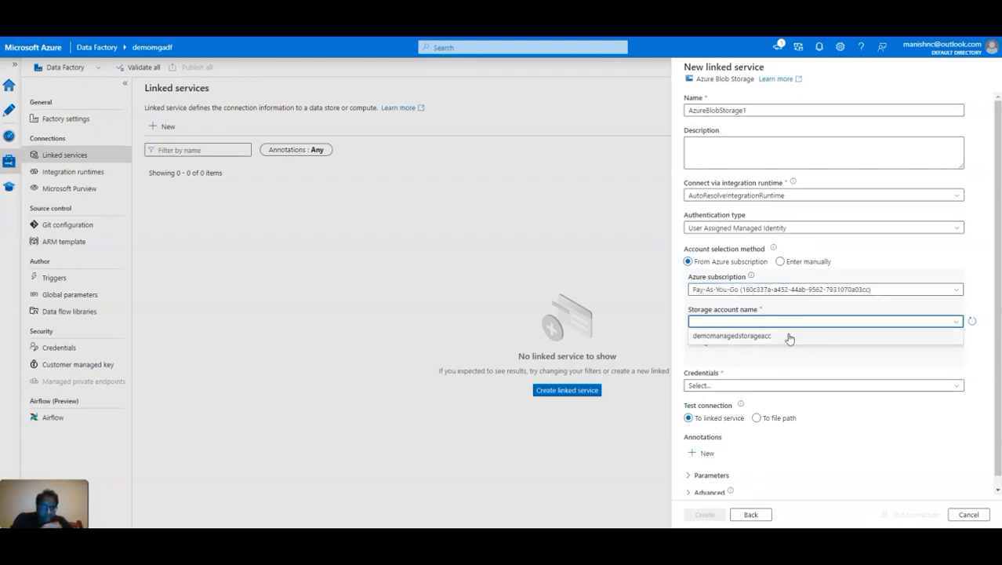
click(788, 336)
Create a new credential from the demomgidentity user-assigned managed identity in the same Pay-As-You-Go subscription.
click(765, 385)
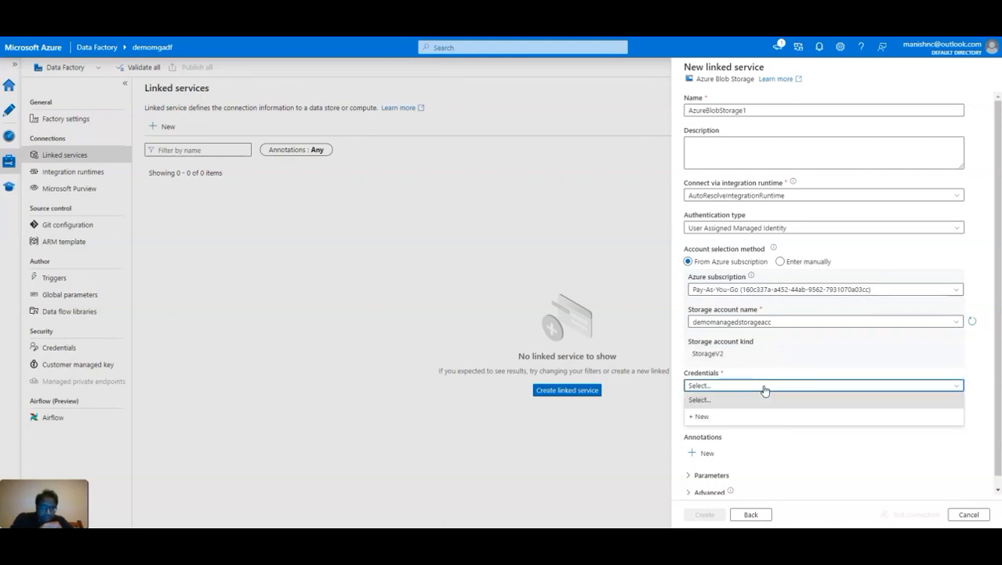
click(789, 355)
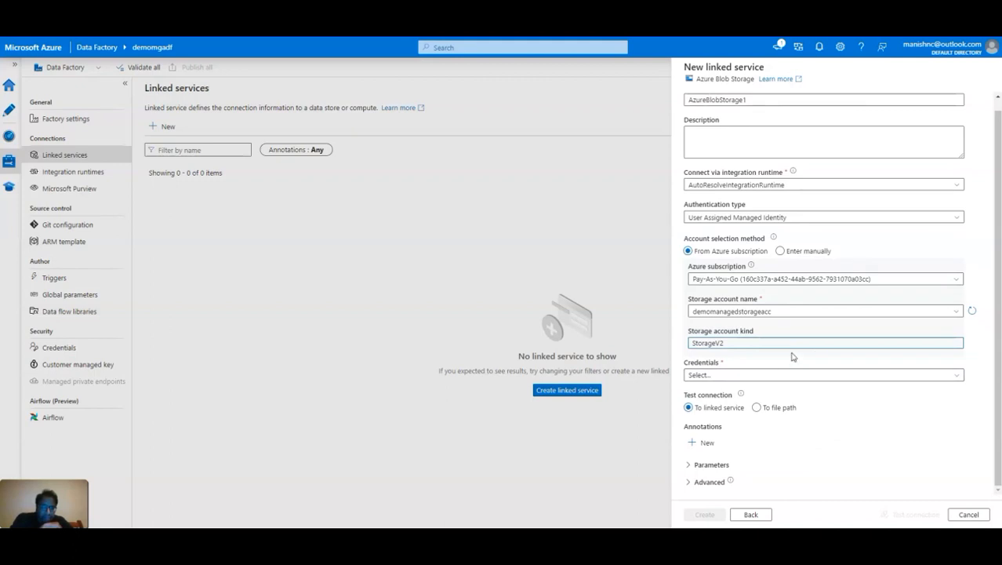
click(783, 374)
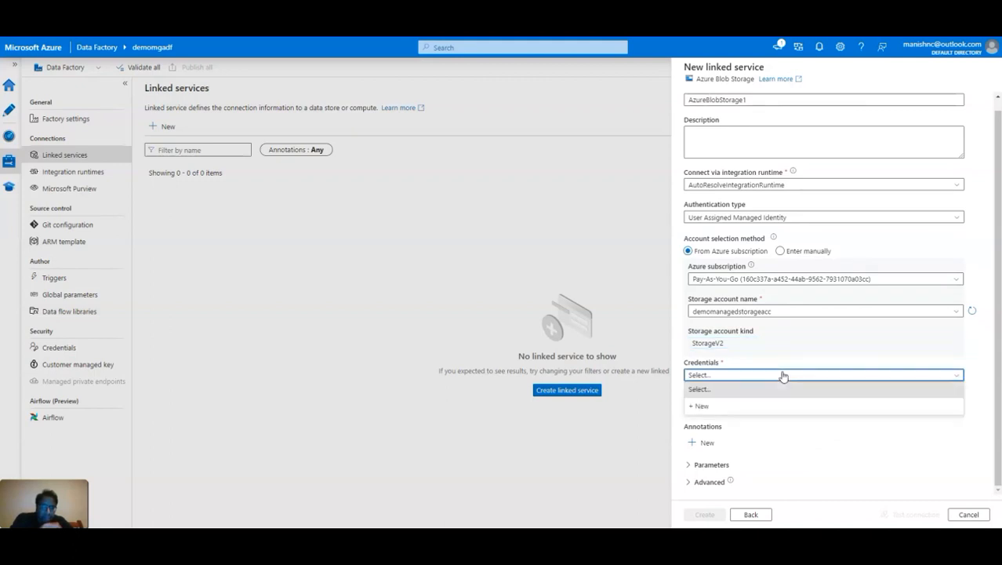
click(749, 407)
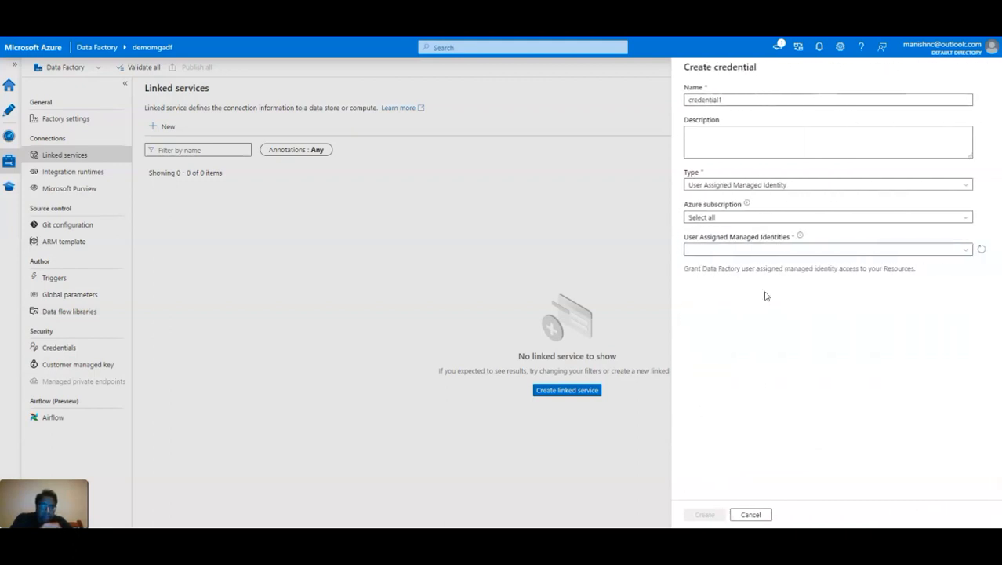
click(755, 224)
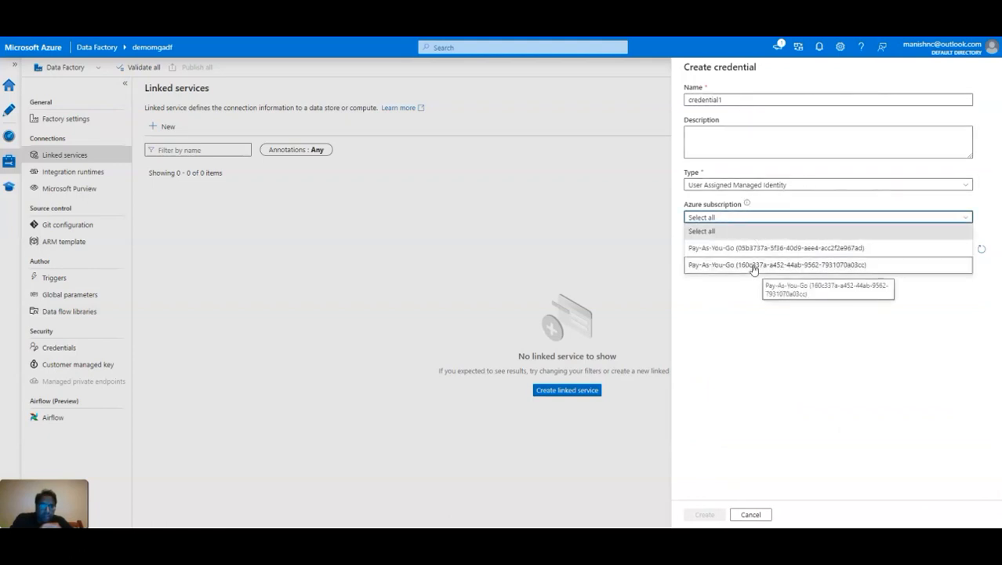
click(756, 265)
click(755, 250)
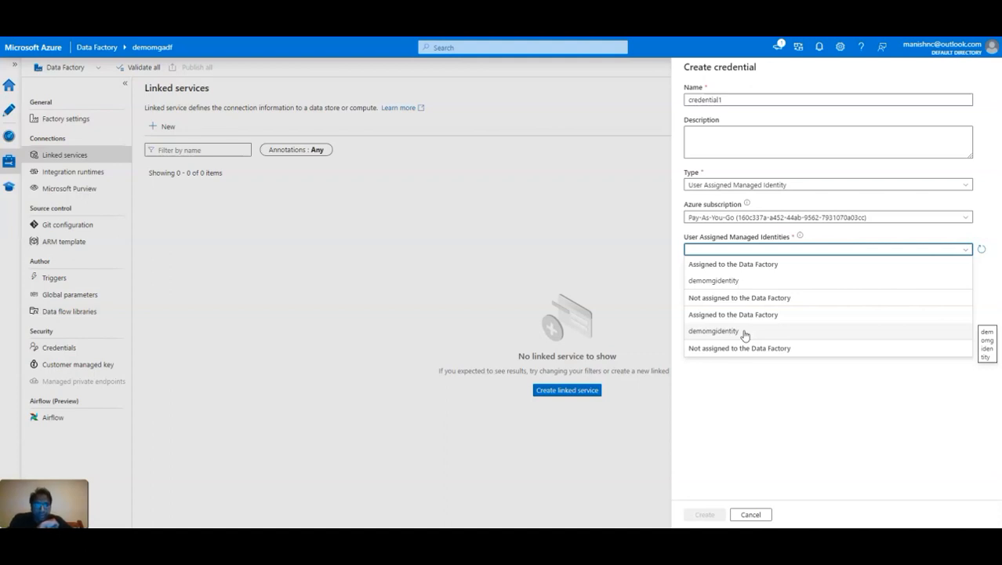
click(744, 333)
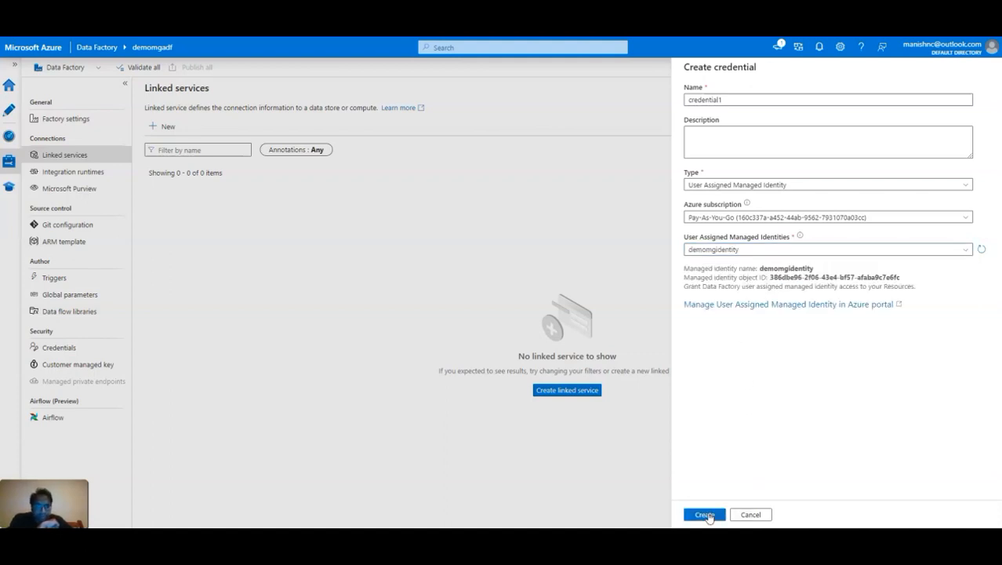
click(708, 515)
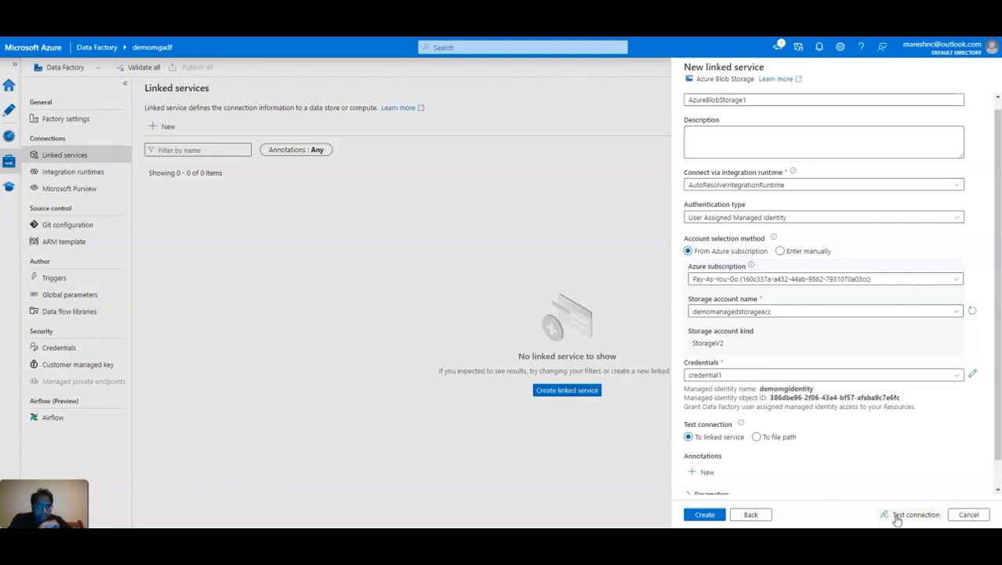
Test the linked service connection and create the linked service.
click(898, 518)
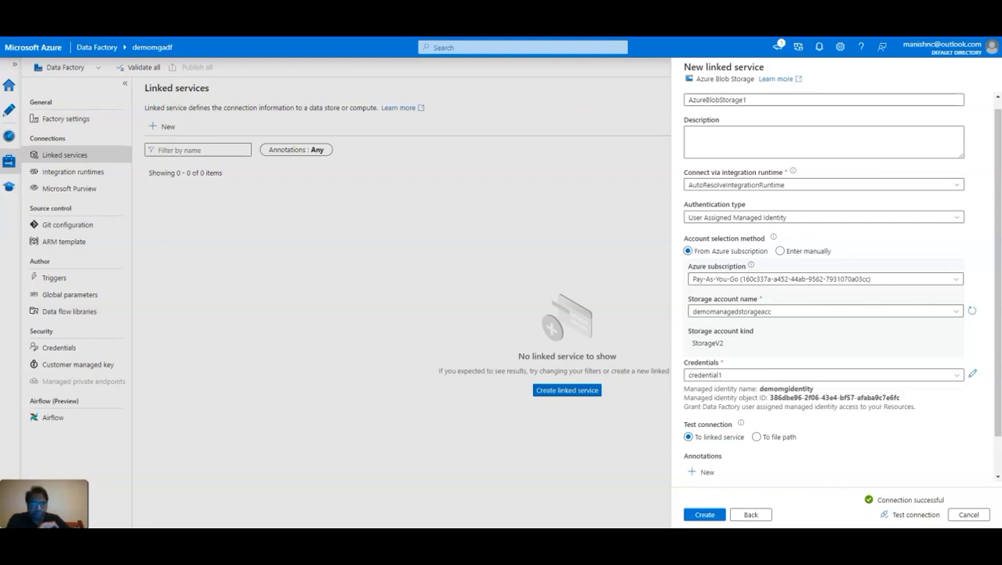
click(705, 516)
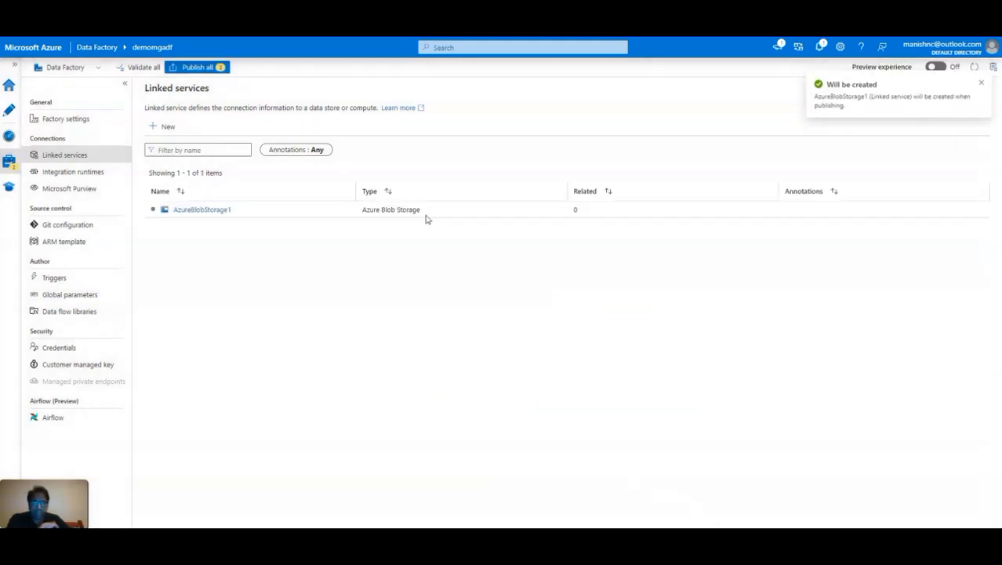